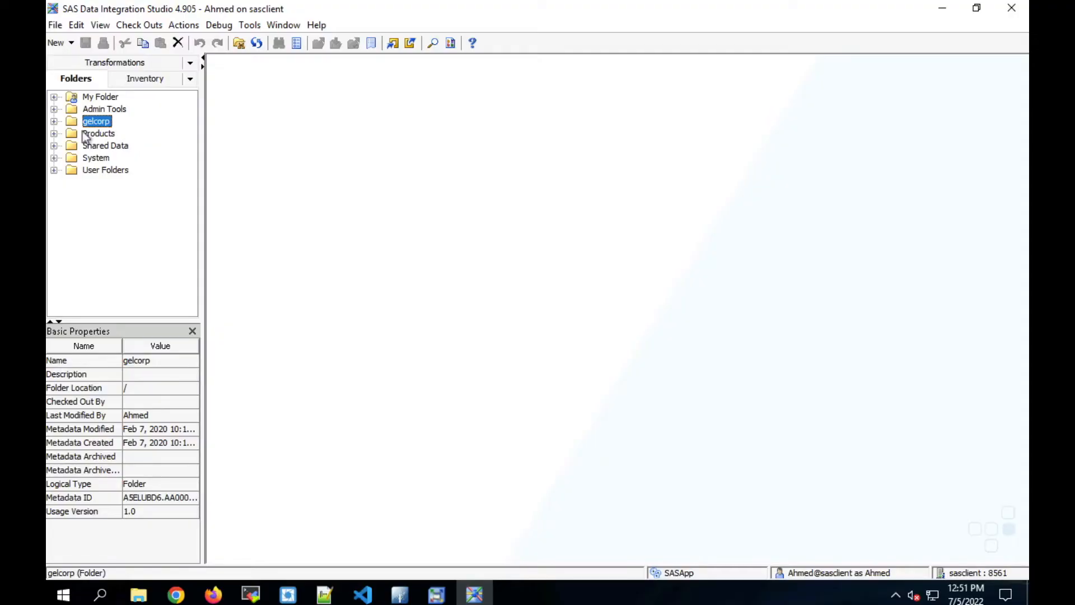
Run the Extract Current Customers job from gelcorp > salescontent > DataSupport until all steps succeed.
left_click(52, 121)
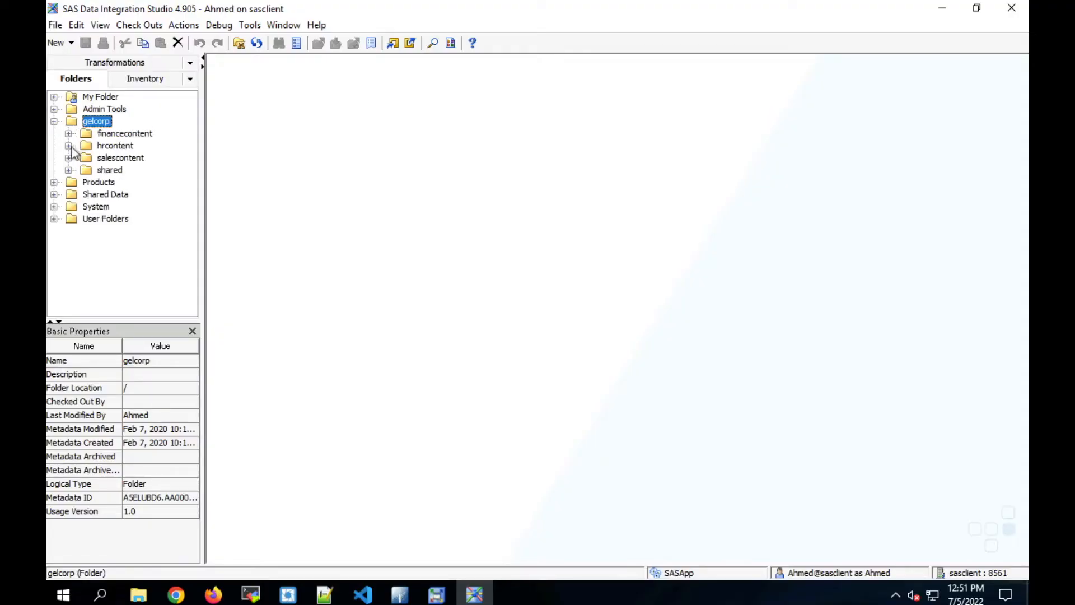
left_click(68, 158)
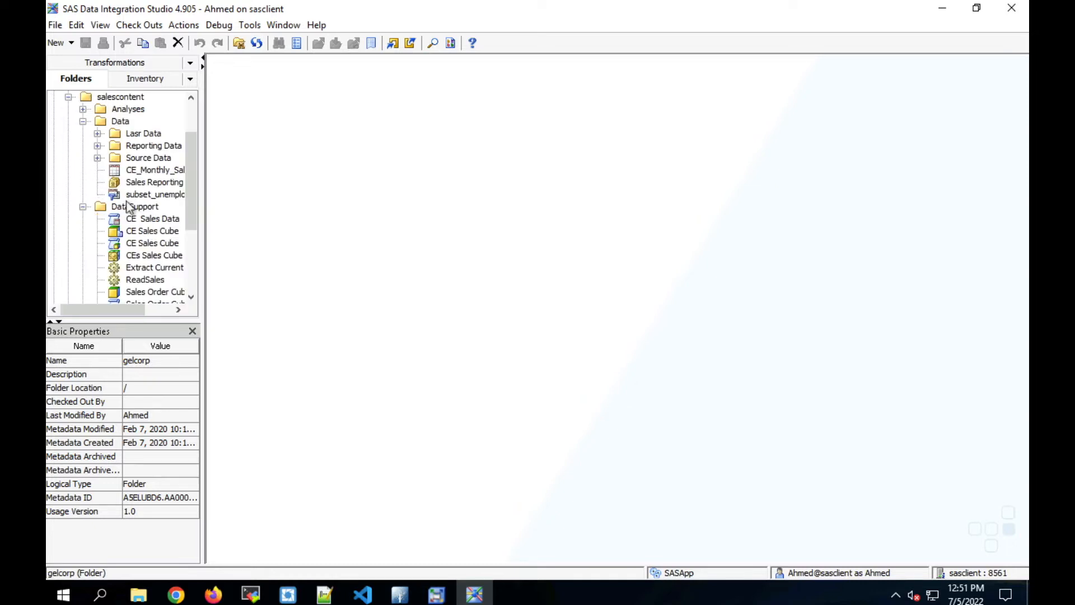
double_click(154, 267)
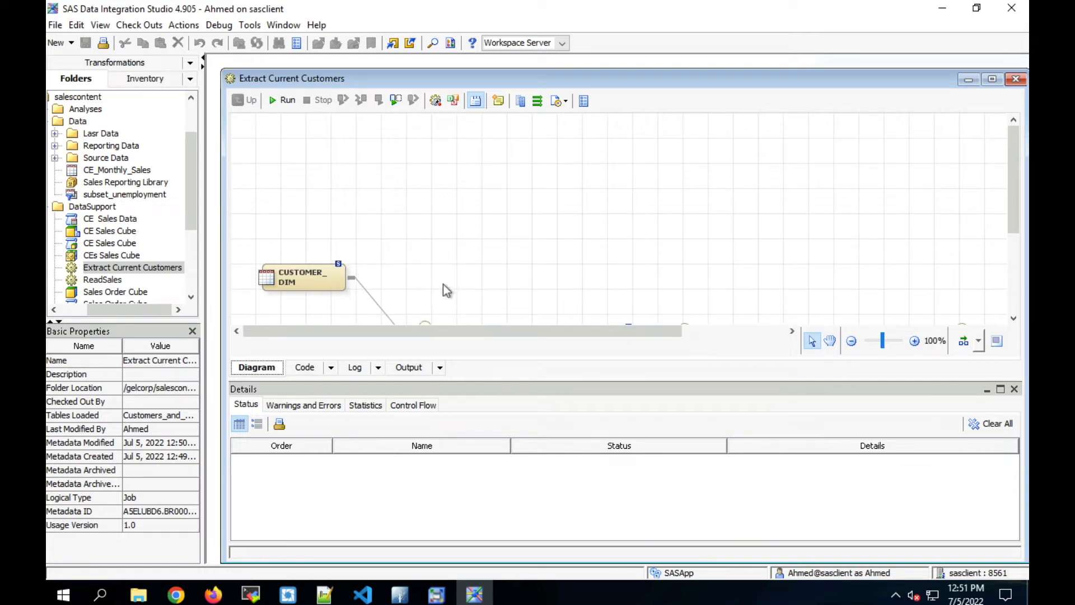
scroll(443, 284, "down", 3)
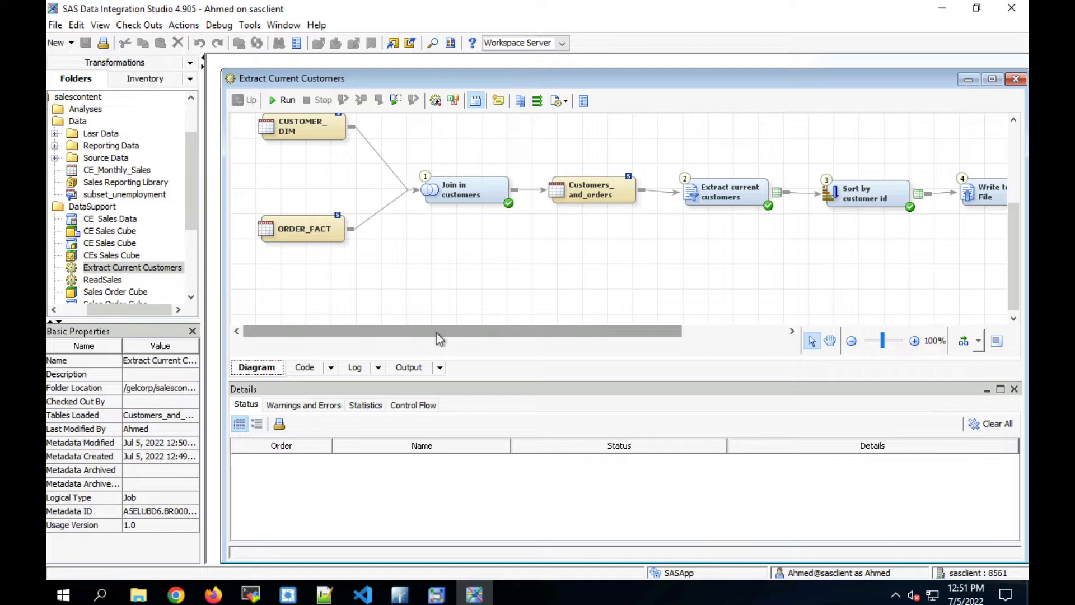
mouse_move(436, 333)
left_mouse_down()
mouse_move(563, 336)
mouse_move(425, 341)
left_mouse_up()
left_click(283, 100)
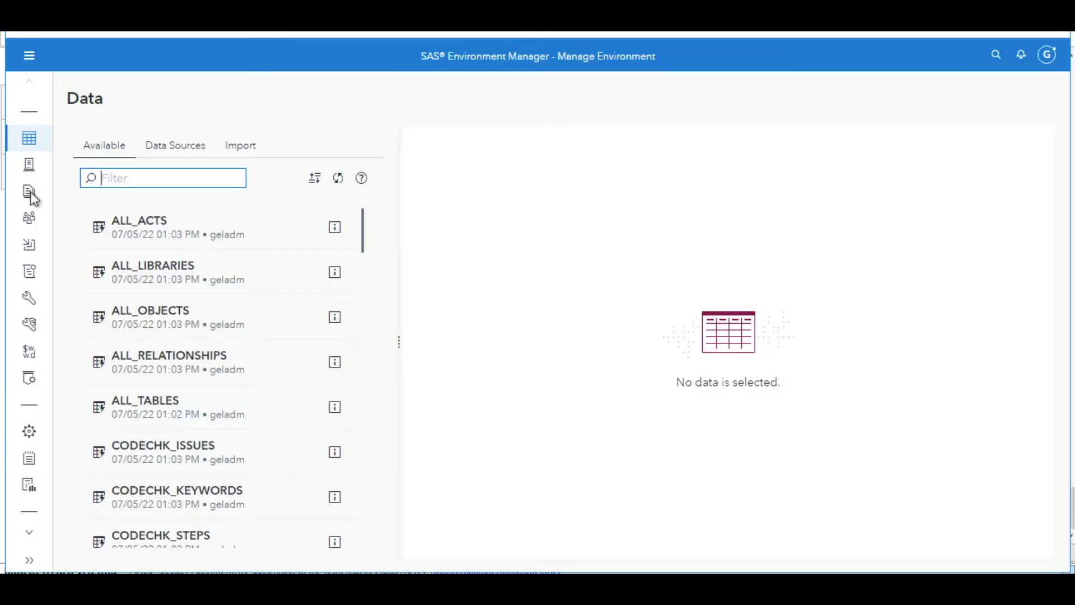
Open the SAS 9 Profile for SAS Data Integration report under SAS Content > Public > SAS Content Assessment > Profile.
left_click(28, 192)
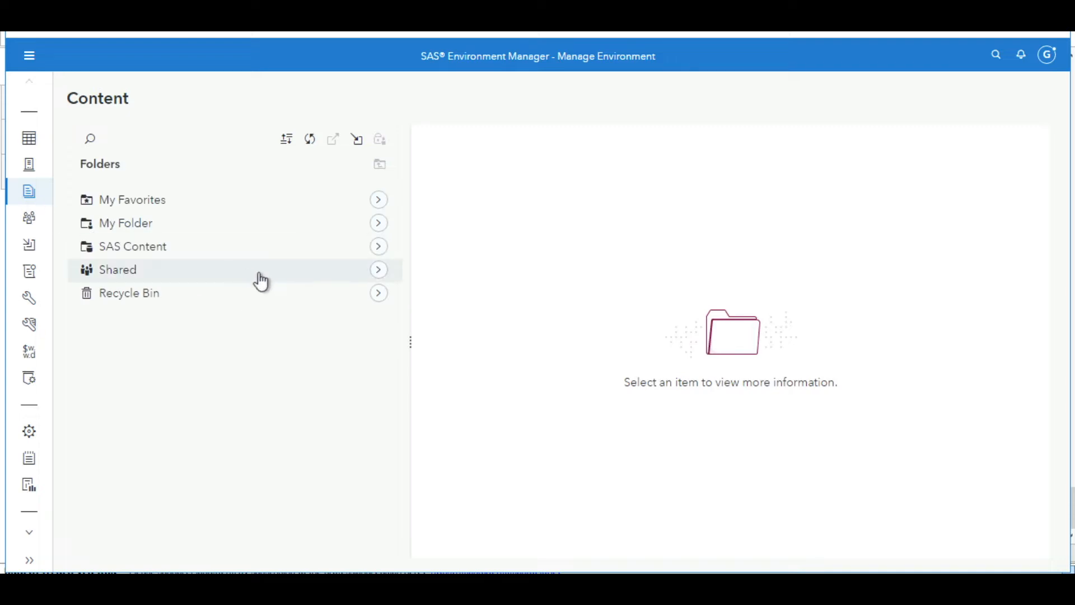
left_click(378, 246)
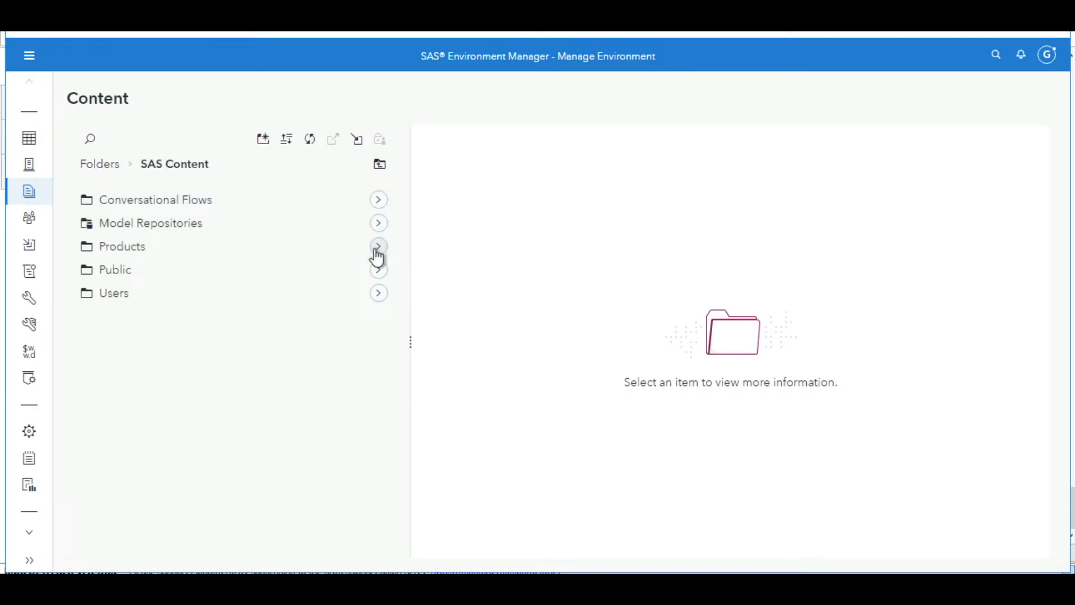
left_click(379, 269)
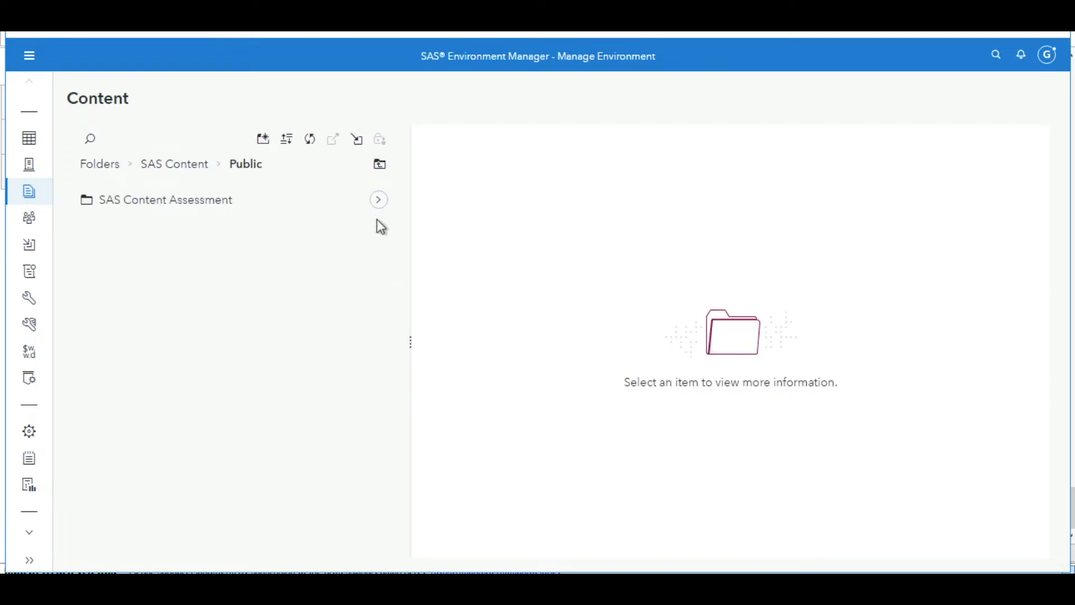
left_click(377, 201)
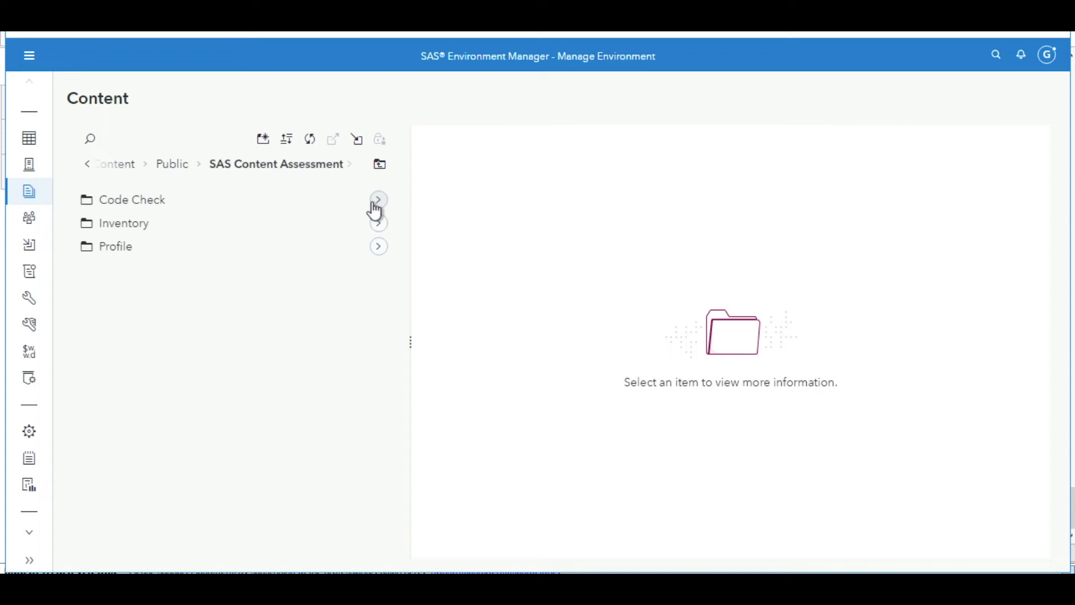
left_click(377, 246)
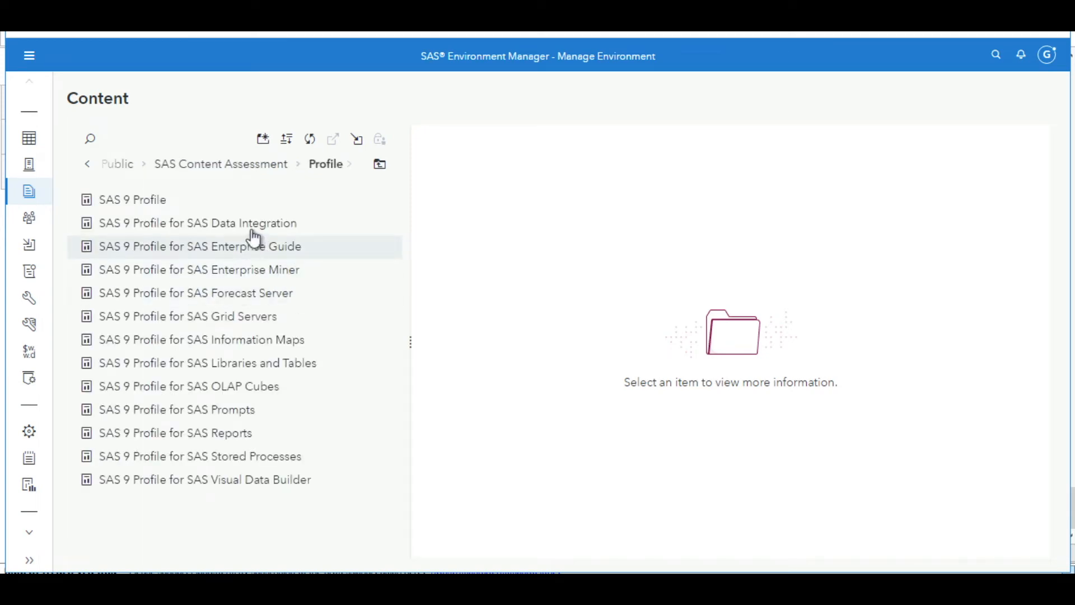
right_click(249, 229)
left_click(273, 240)
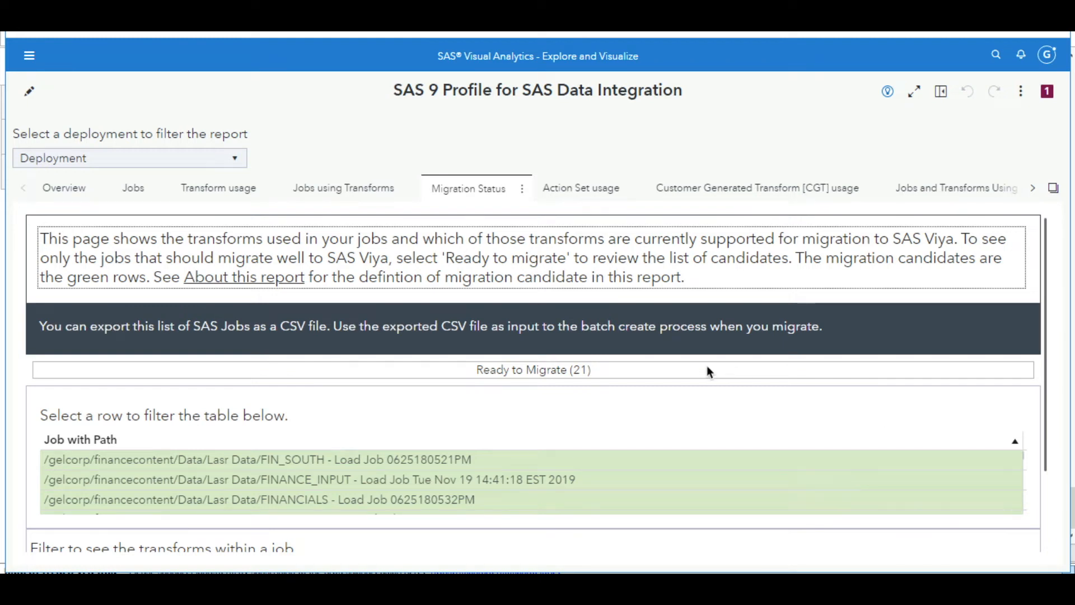
View the report overview, then filter Migration Status transforms to the Extract Current Customers job.
left_click(65, 188)
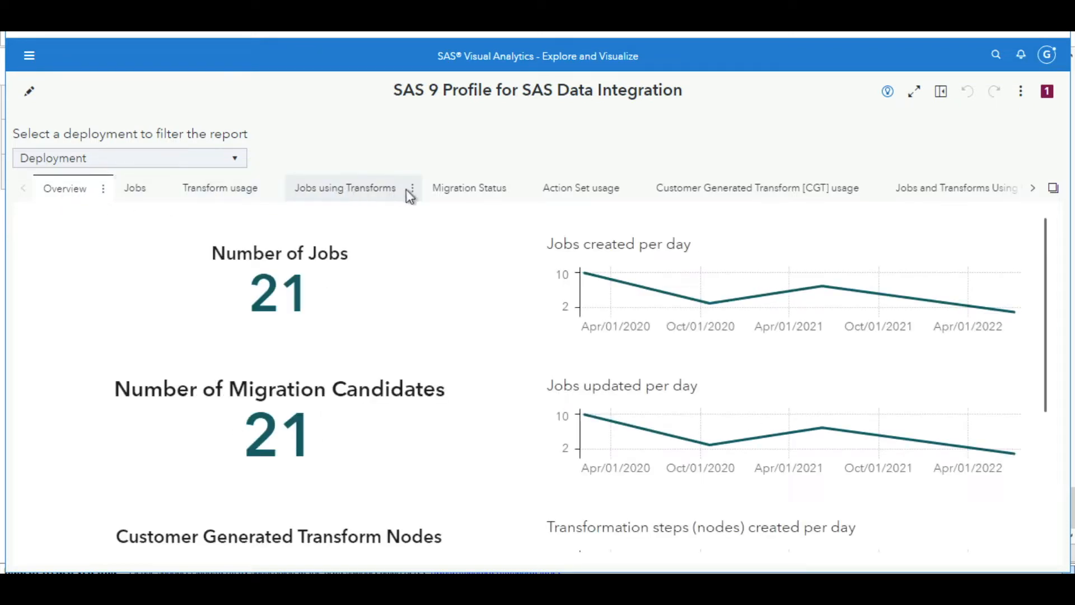
left_click(447, 192)
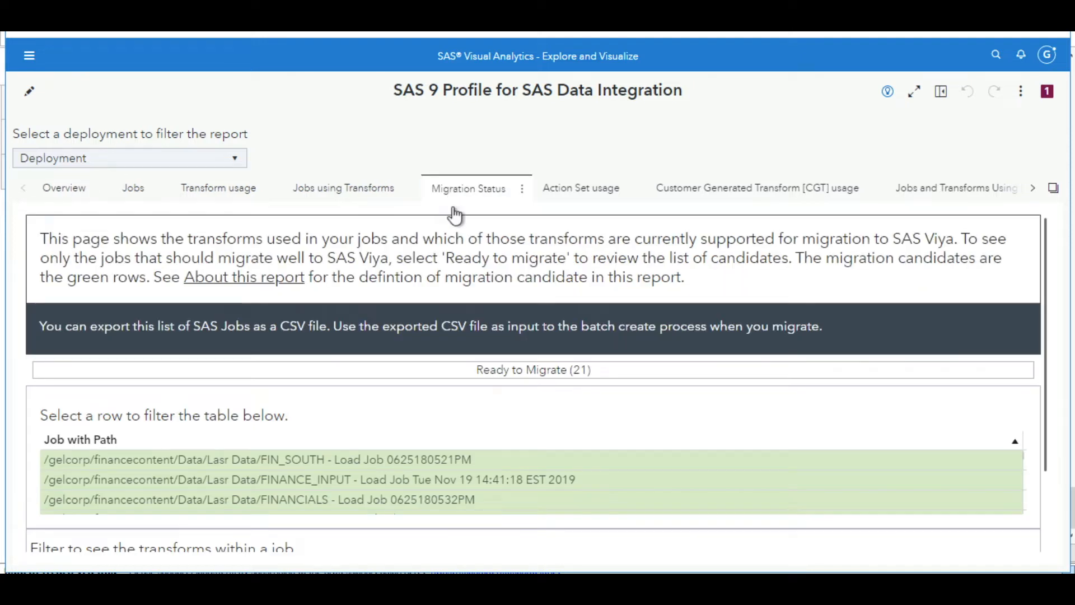
scroll(486, 420, "down", 3)
scroll(487, 420, "down", 1)
scroll(486, 412, "down", 2)
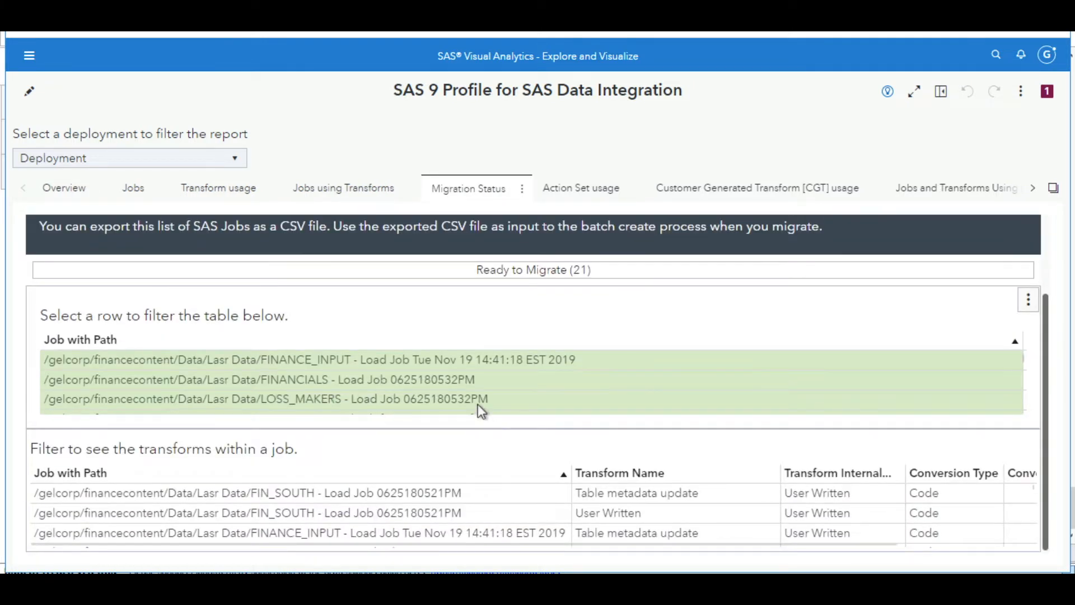
scroll(471, 399, "down", 2)
scroll(458, 395, "down", 2)
scroll(457, 393, "down", 2)
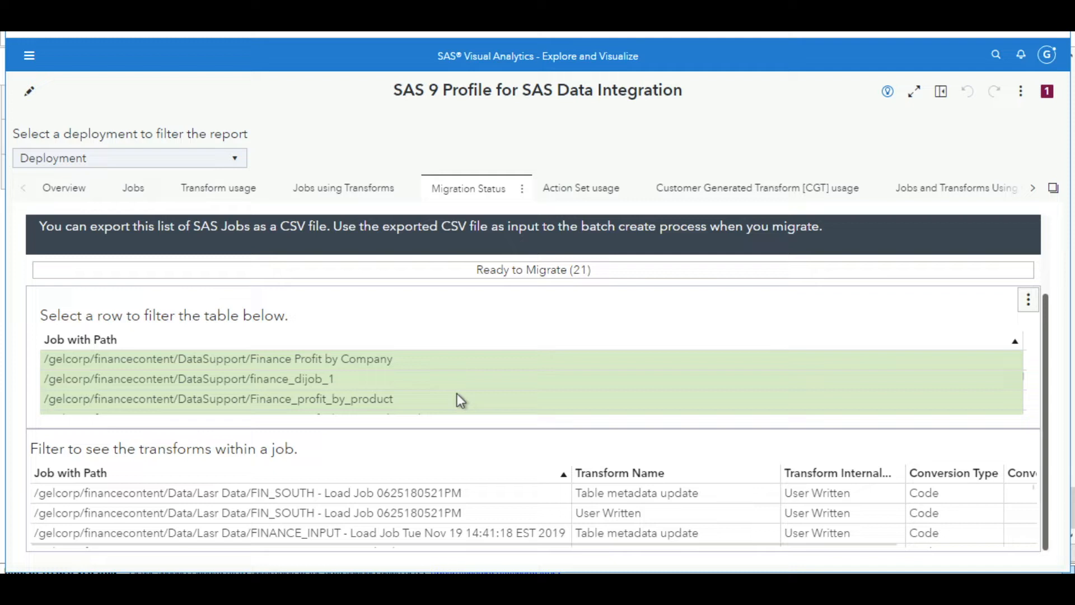
scroll(456, 393, "down", 2)
scroll(457, 393, "down", 2)
scroll(458, 393, "down", 2)
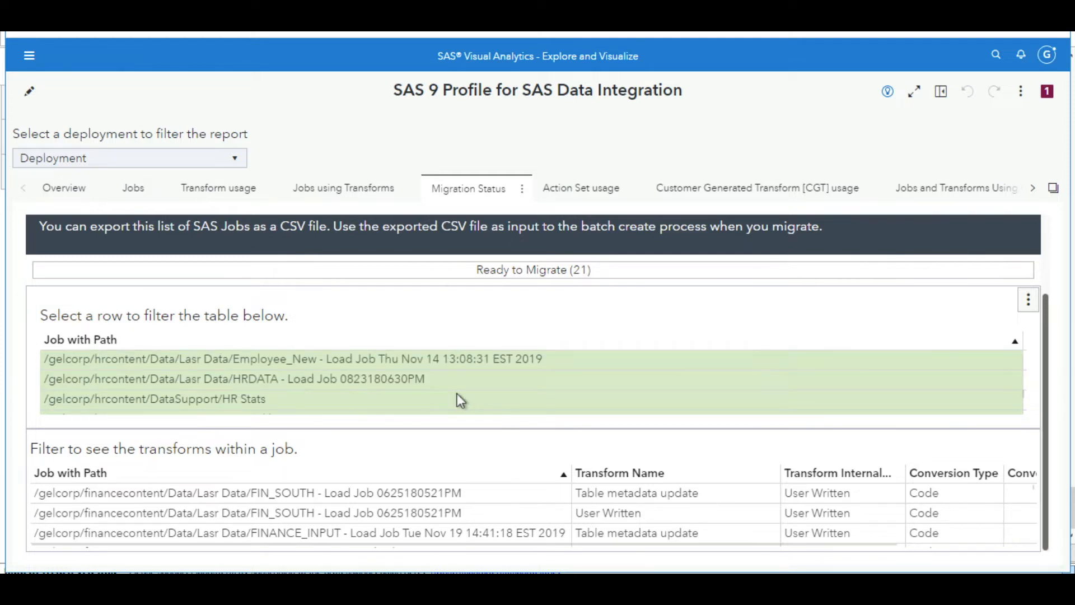
scroll(457, 393, "down", 1)
scroll(457, 393, "down", 2)
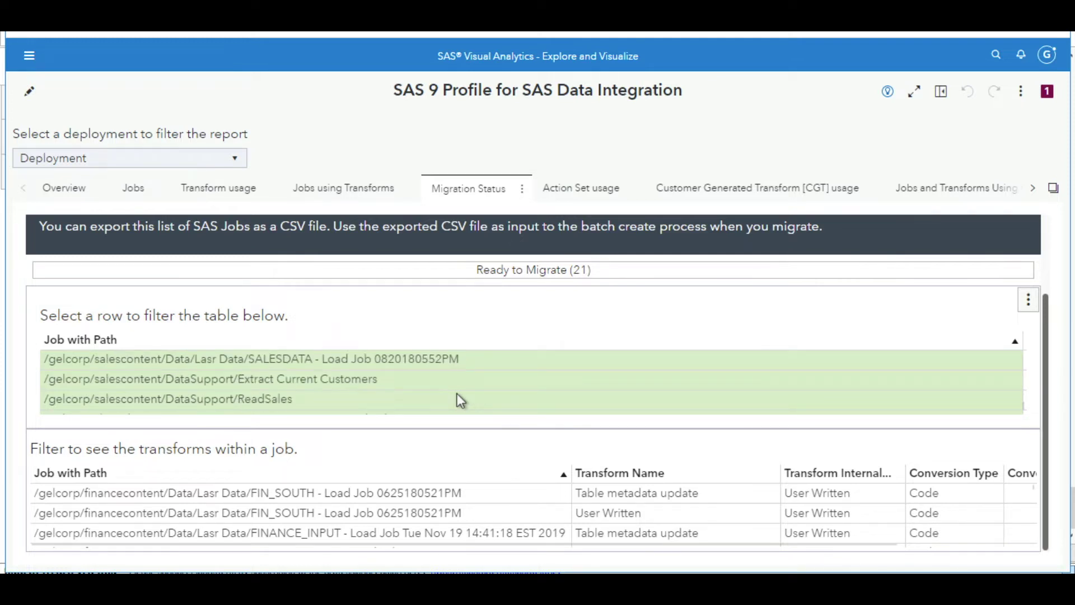
left_click(396, 382)
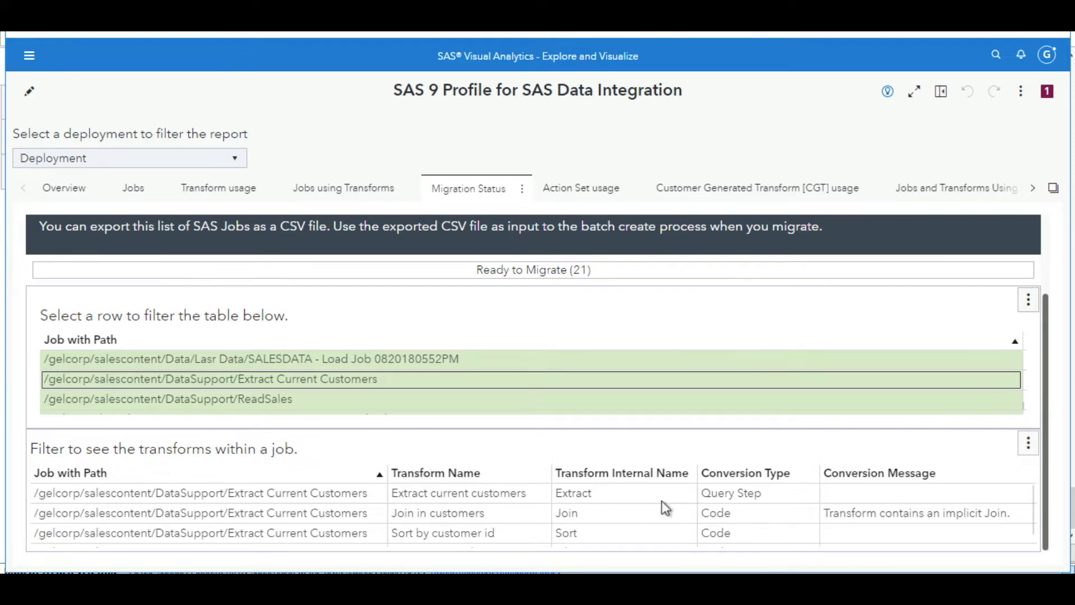
Export the Ready to Migrate job list as a comma-separated values file to Downloads.
left_click(628, 501)
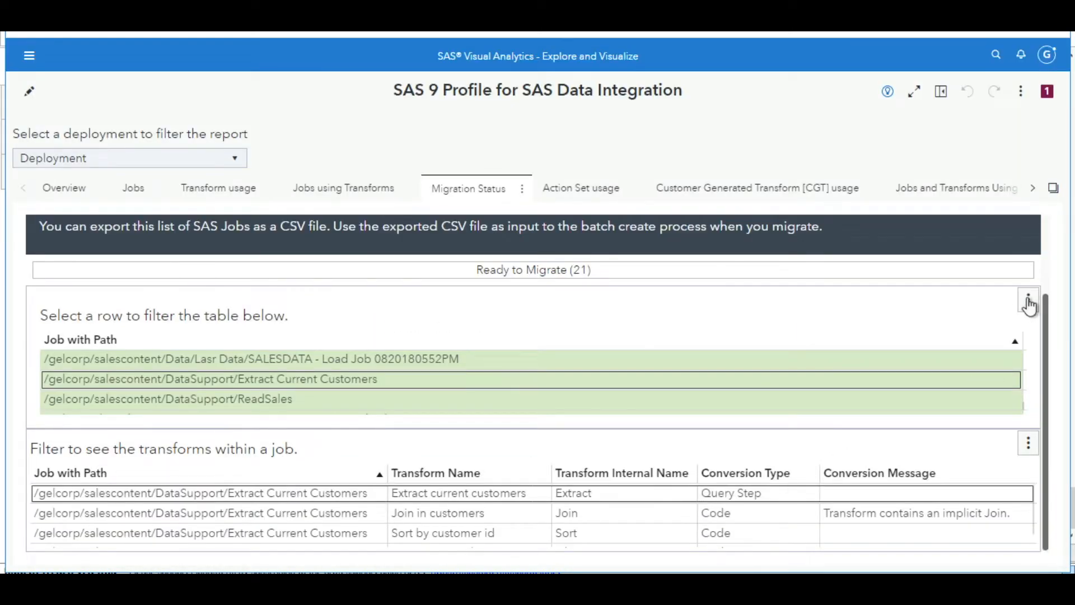
left_click(1029, 302)
mouse_move(895, 358)
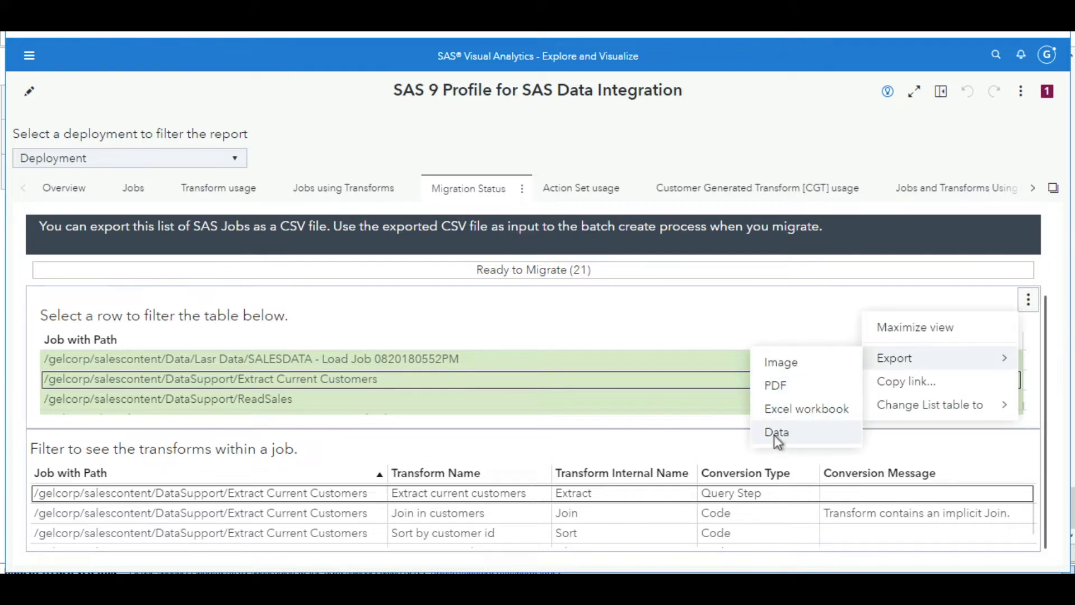
left_click(776, 432)
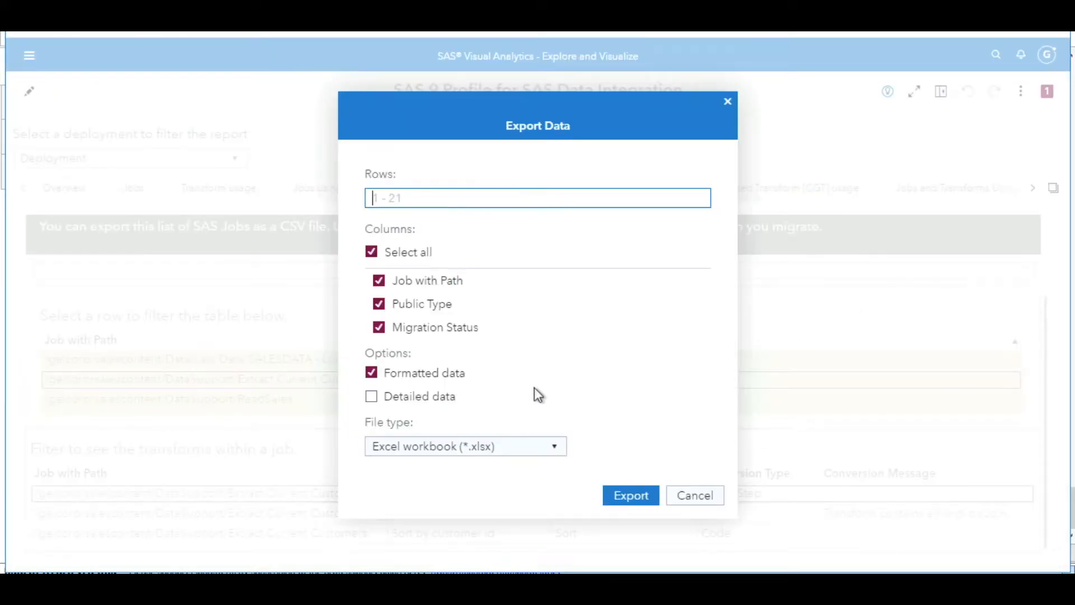
left_click(534, 453)
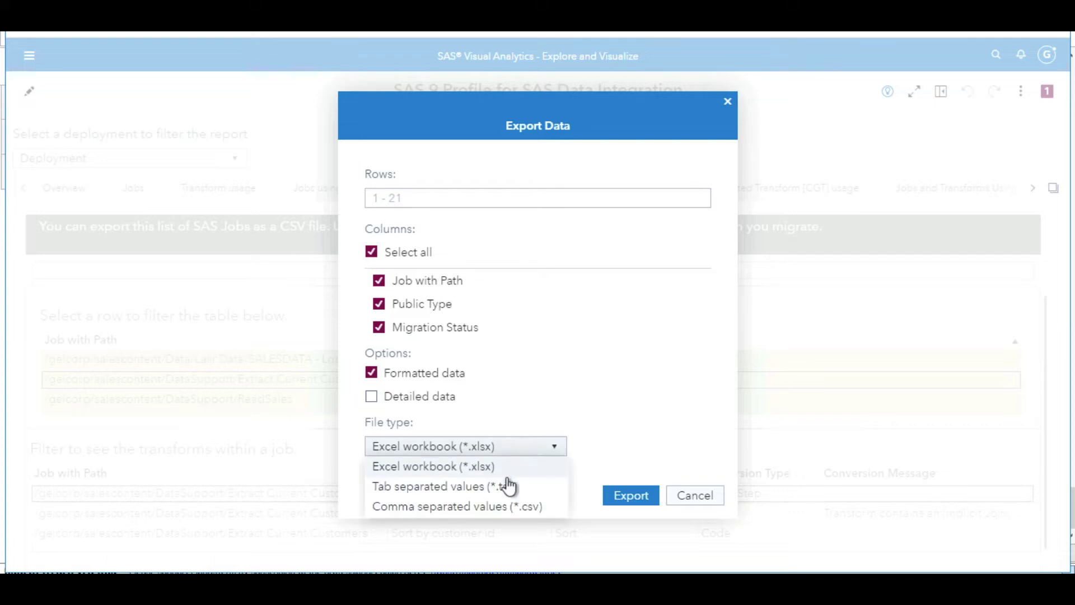
left_click(491, 507)
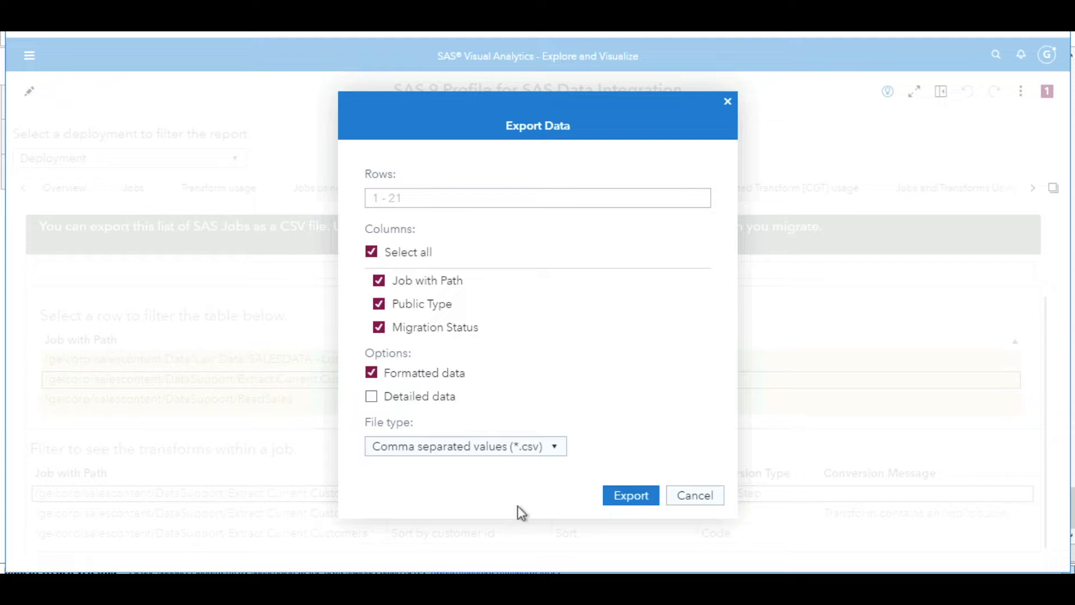
left_click(631, 495)
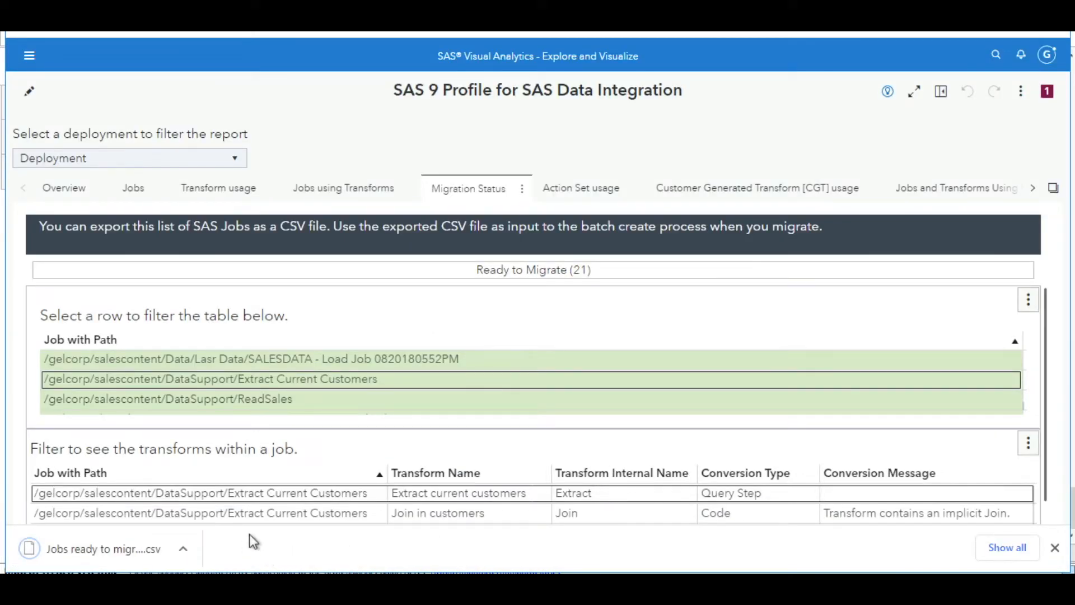
left_click(181, 548)
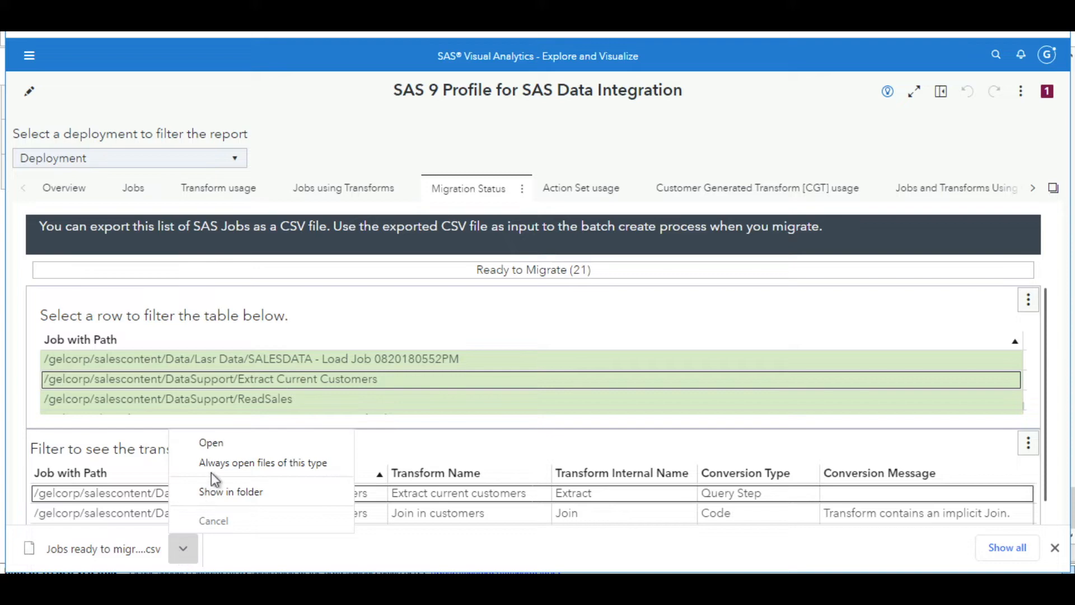
Show the downloaded jobs CSV in its folder and review its two-job contents in Notepad++.
left_click(231, 491)
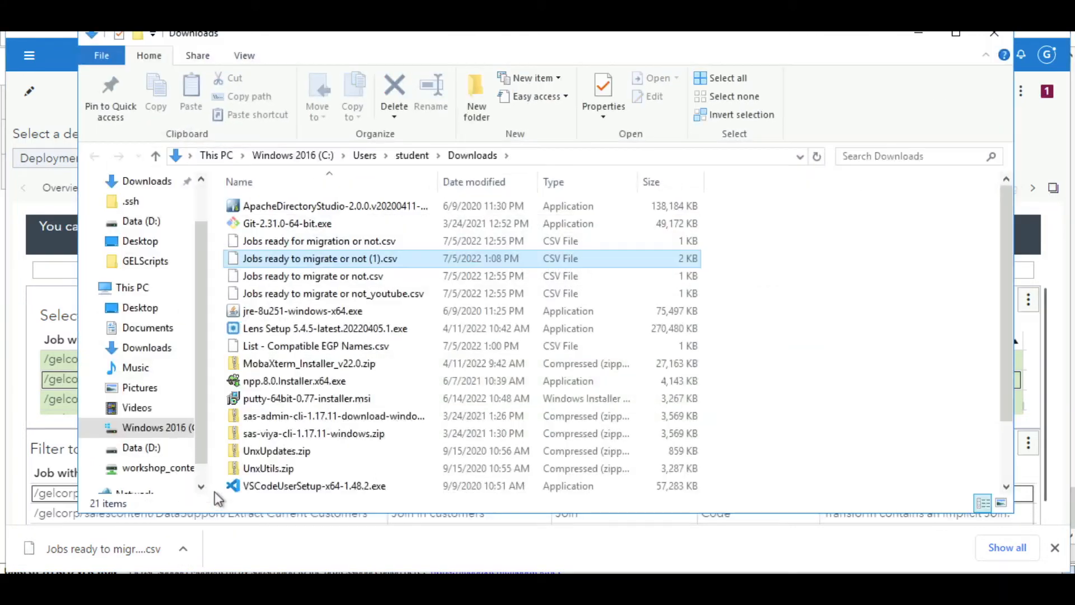
right_click(342, 262)
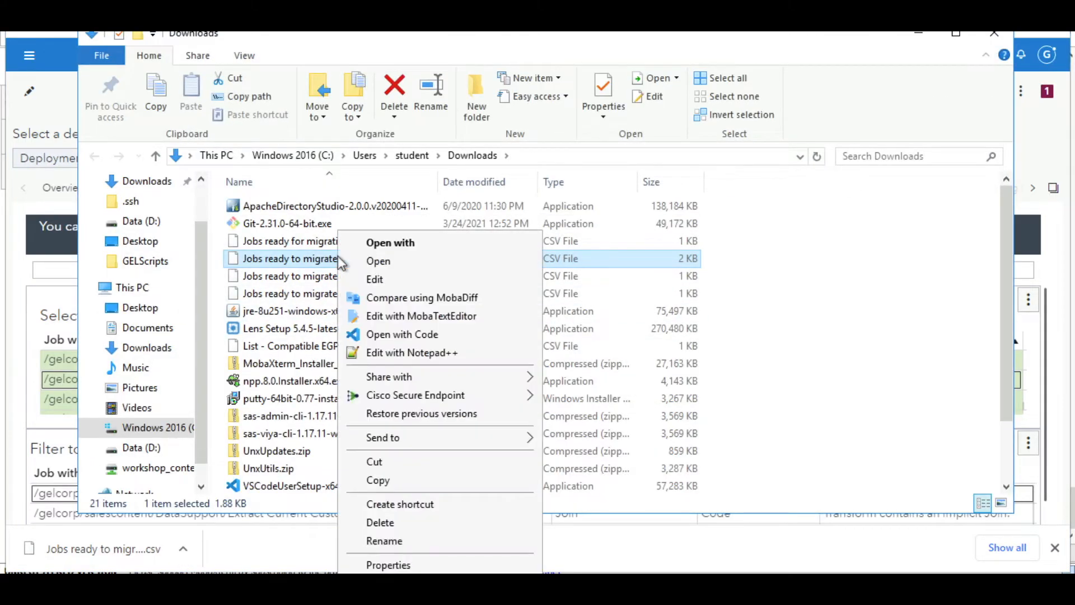
left_click(412, 351)
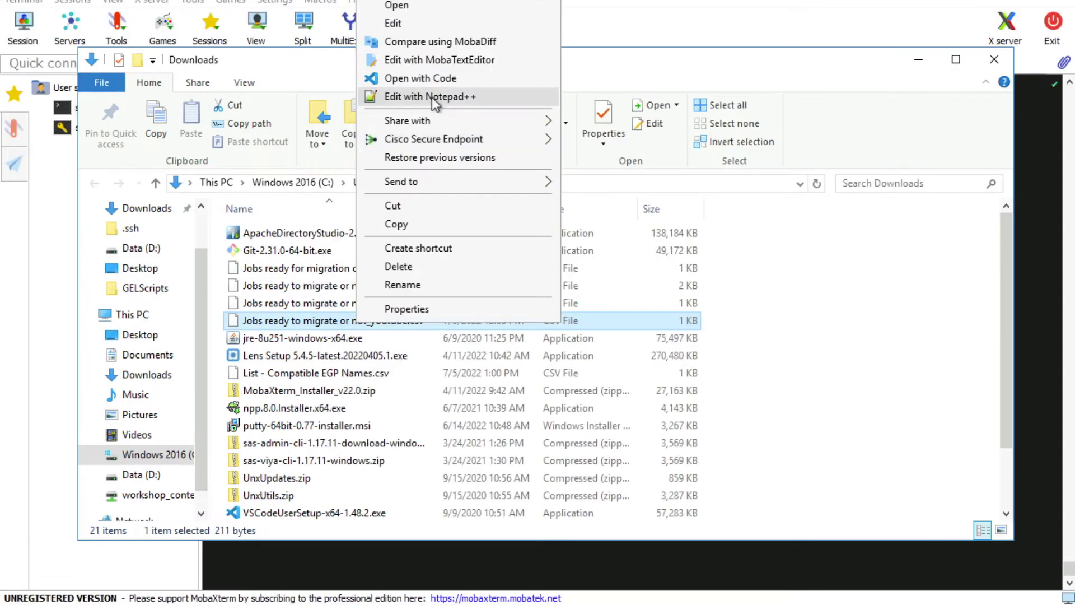
left_click(431, 97)
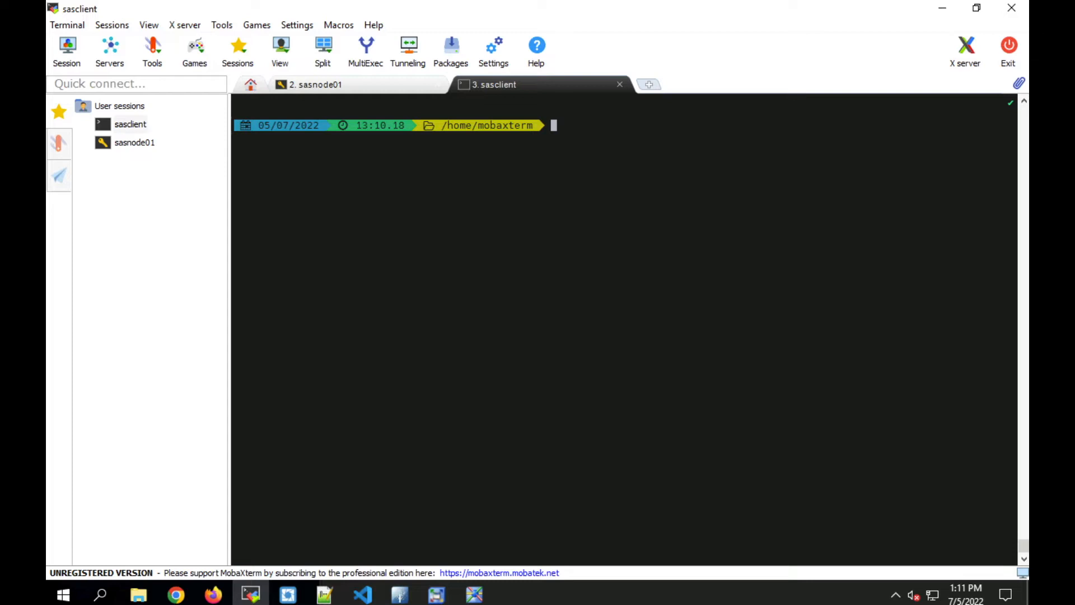
type("cd /drives/d/workshop/SAS9ContentAssessment/assessment")
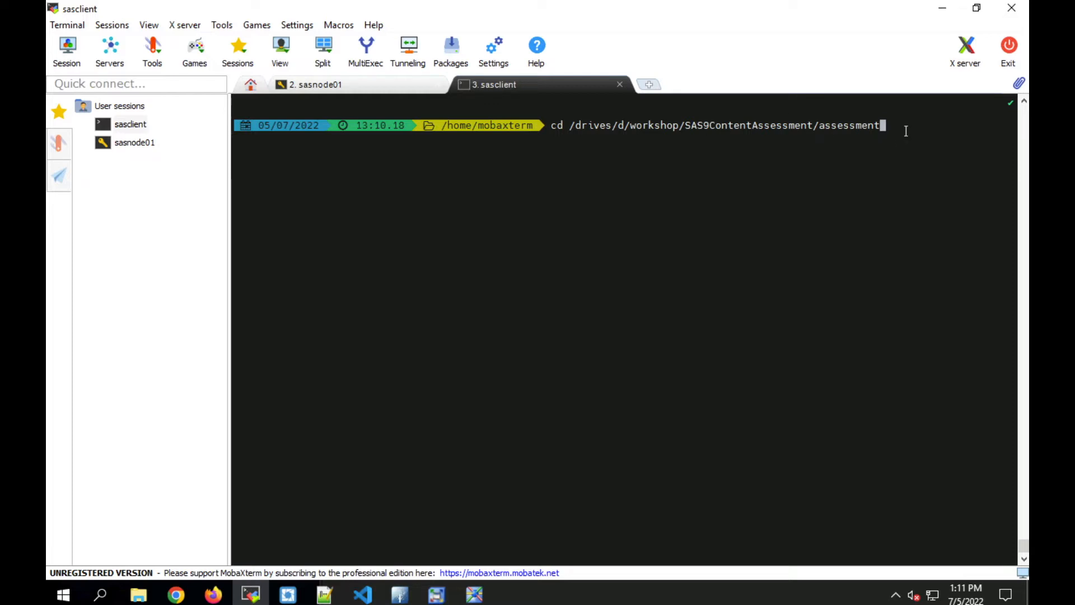
Run createSASPackages.exe on the two-job CSV, creating the Extract Current Customers and ReadSales packages.
key("Return")
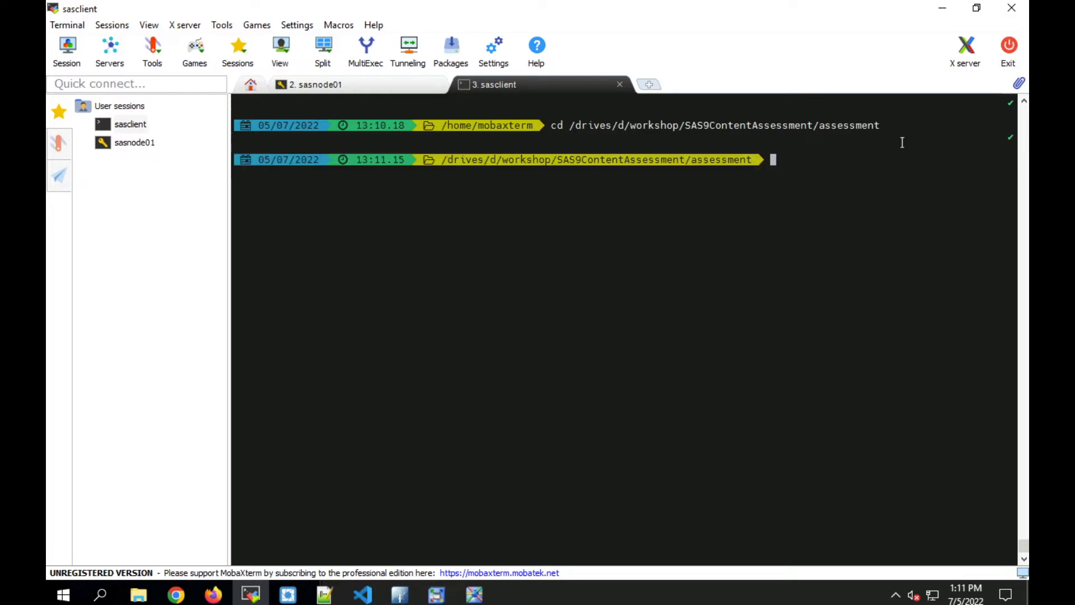
right_click(774, 161)
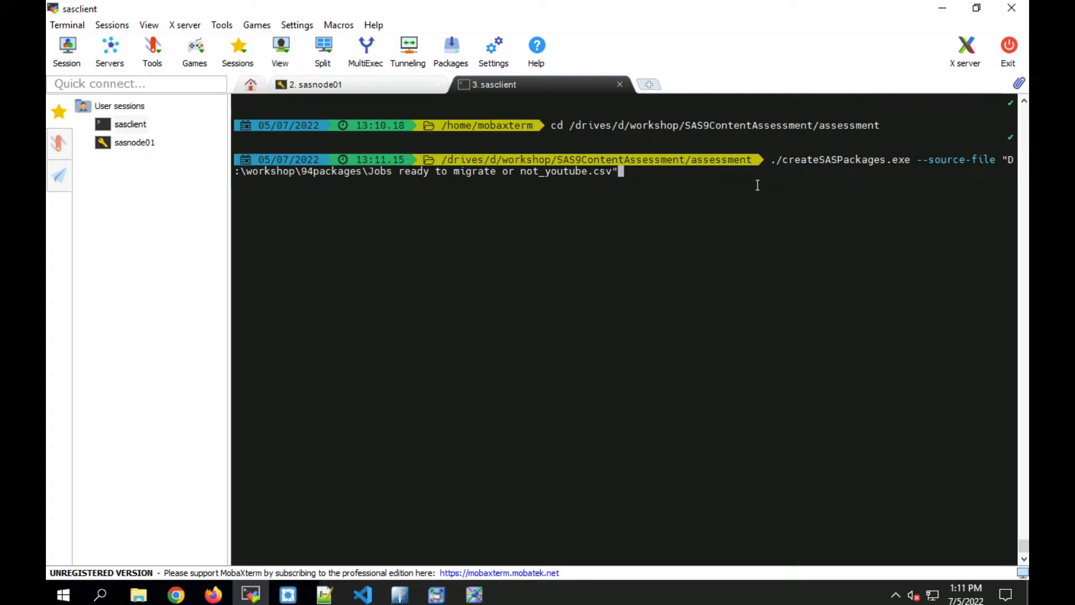
key("Return")
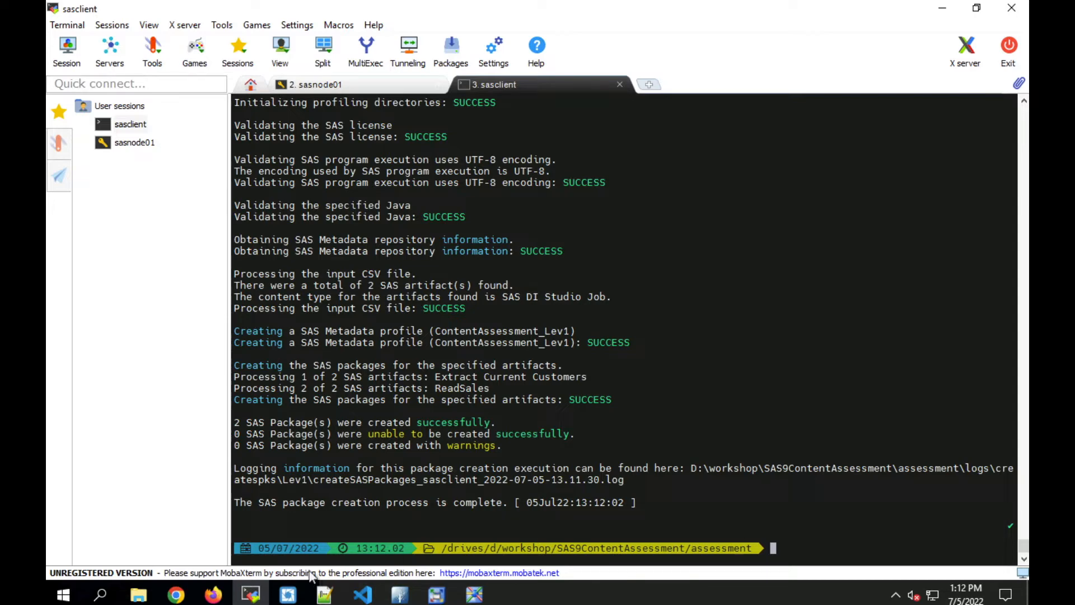
Browse D:\workshop\SAS9ContentAssessment\assessment\SASPackages\Lev1\Foundation\gelcorp\salescontent\DataSupport to the ReadSales and Extract Current Customers .spk files.
left_click(139, 595)
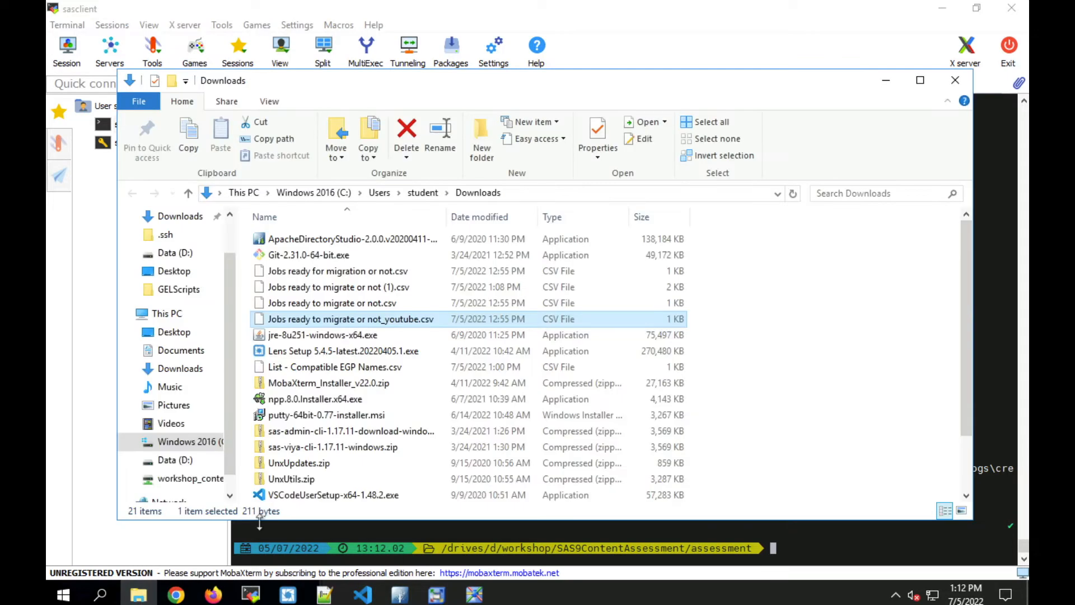
left_click(175, 253)
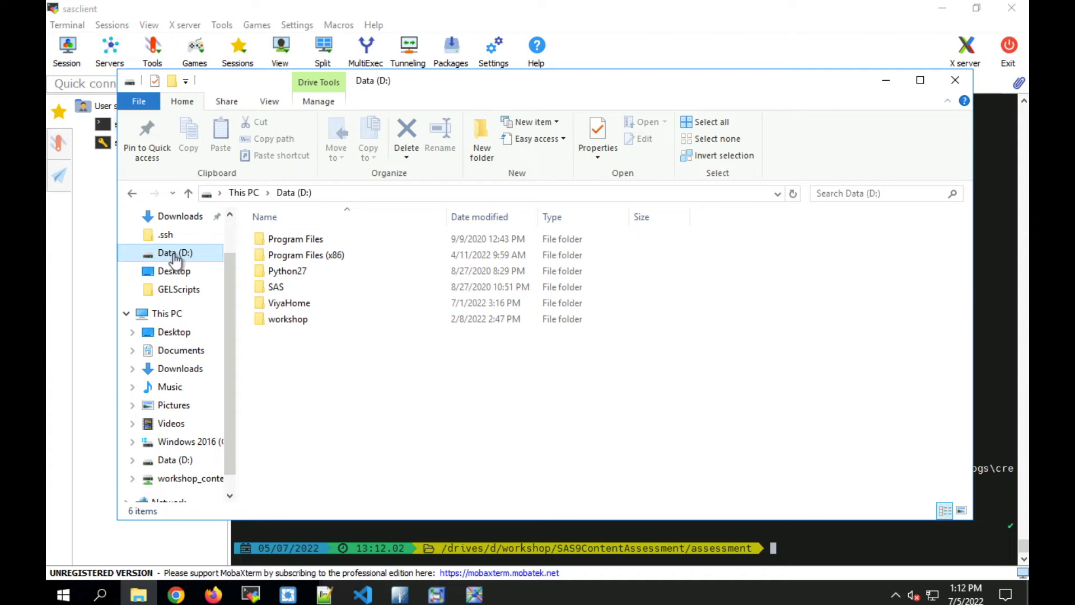
double_click(286, 320)
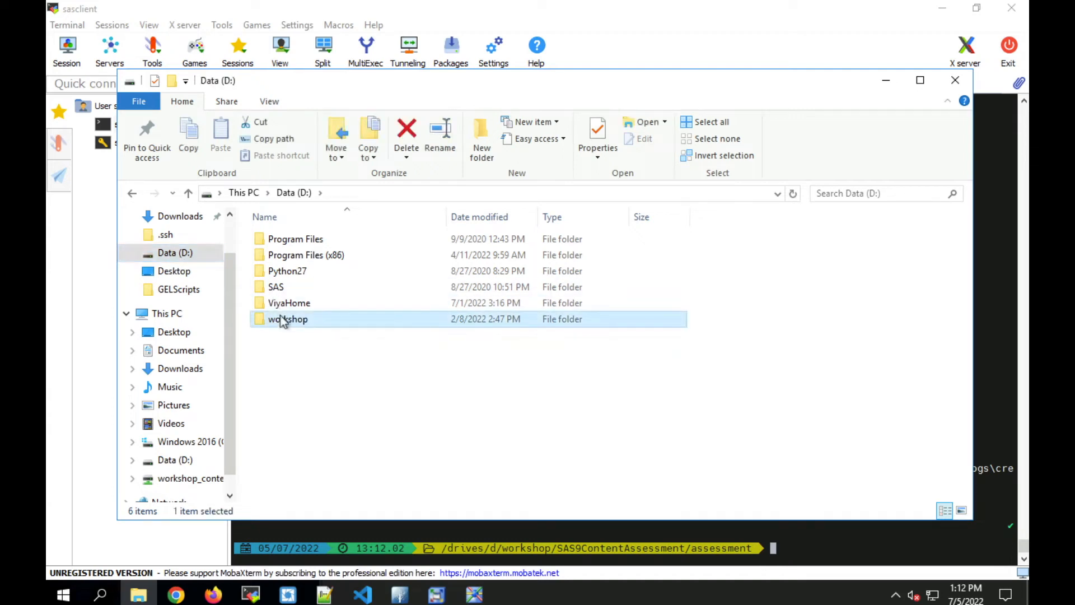
double_click(286, 320)
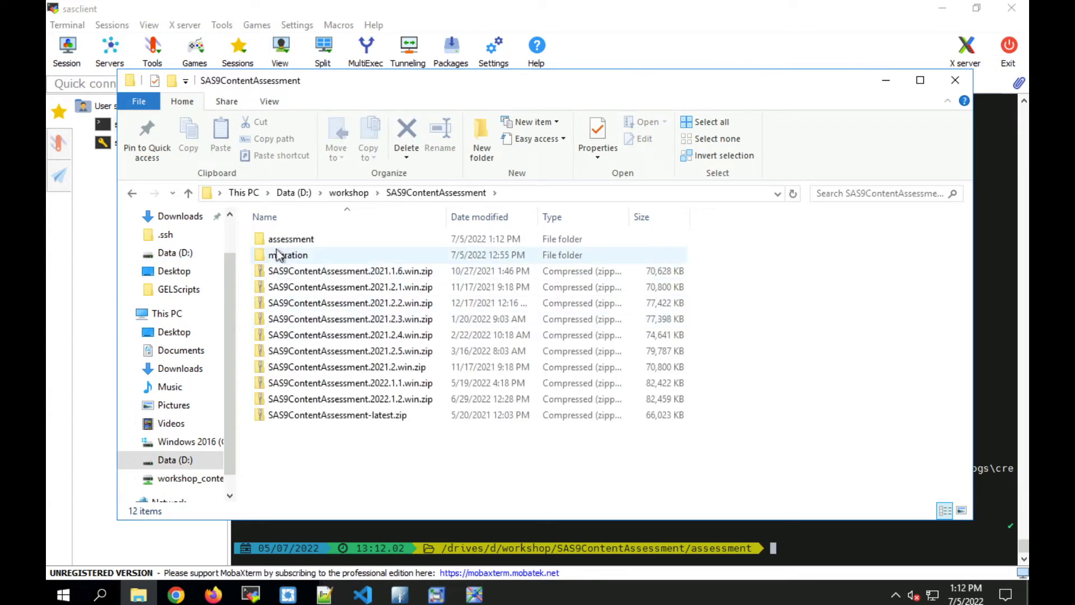
left_click(281, 239)
double_click(281, 240)
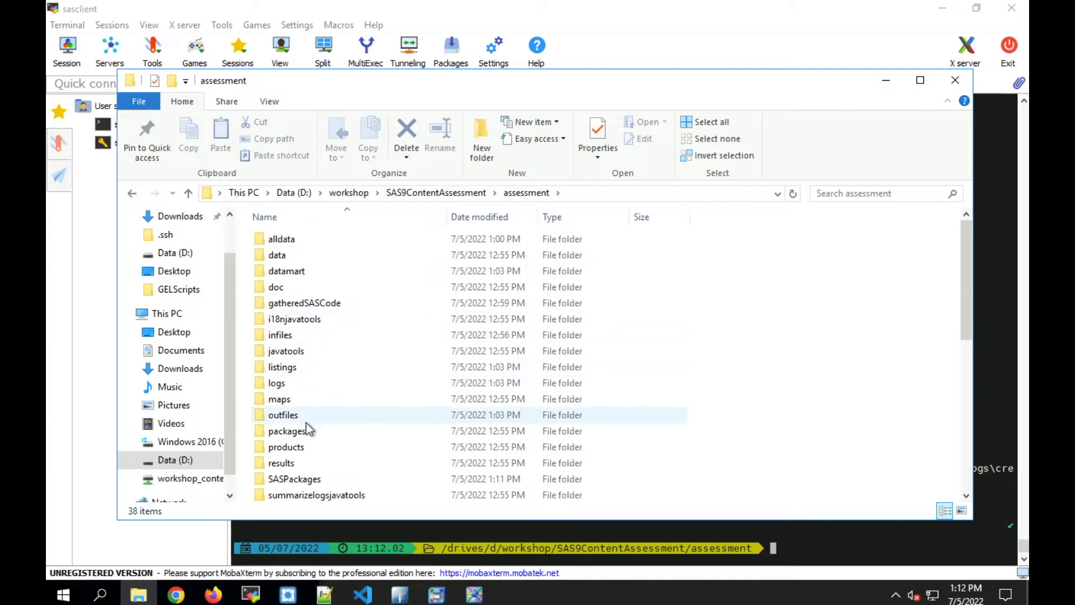
double_click(294, 479)
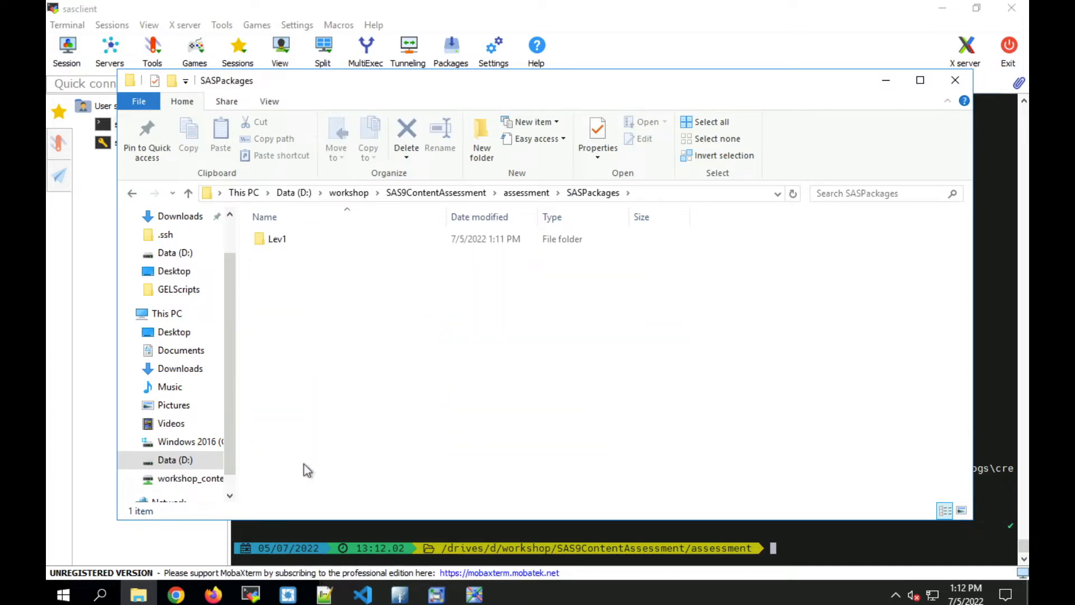
double_click(277, 238)
double_click(282, 239)
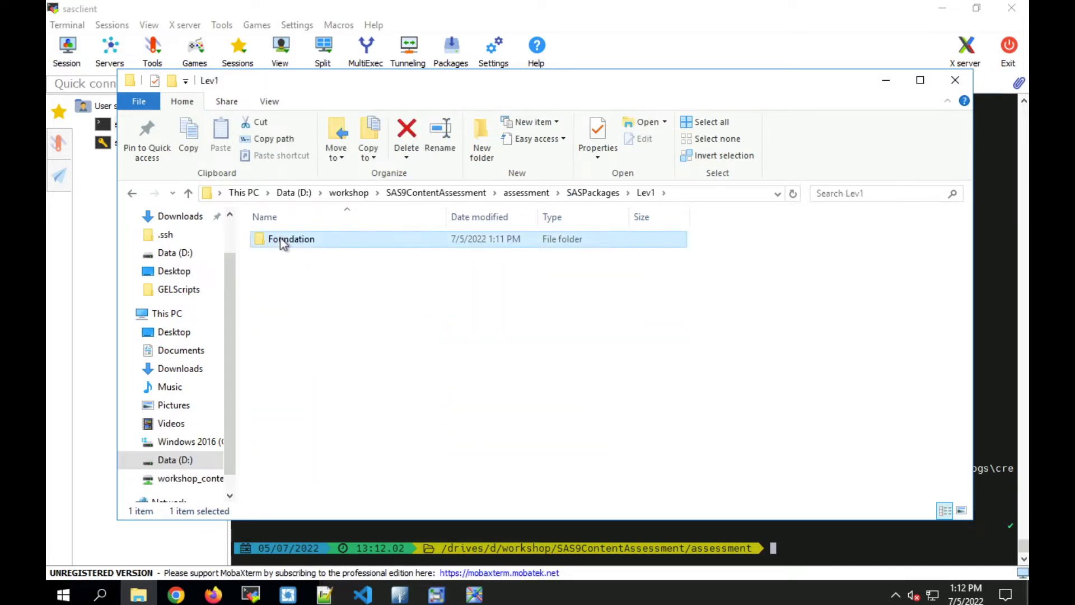
double_click(283, 239)
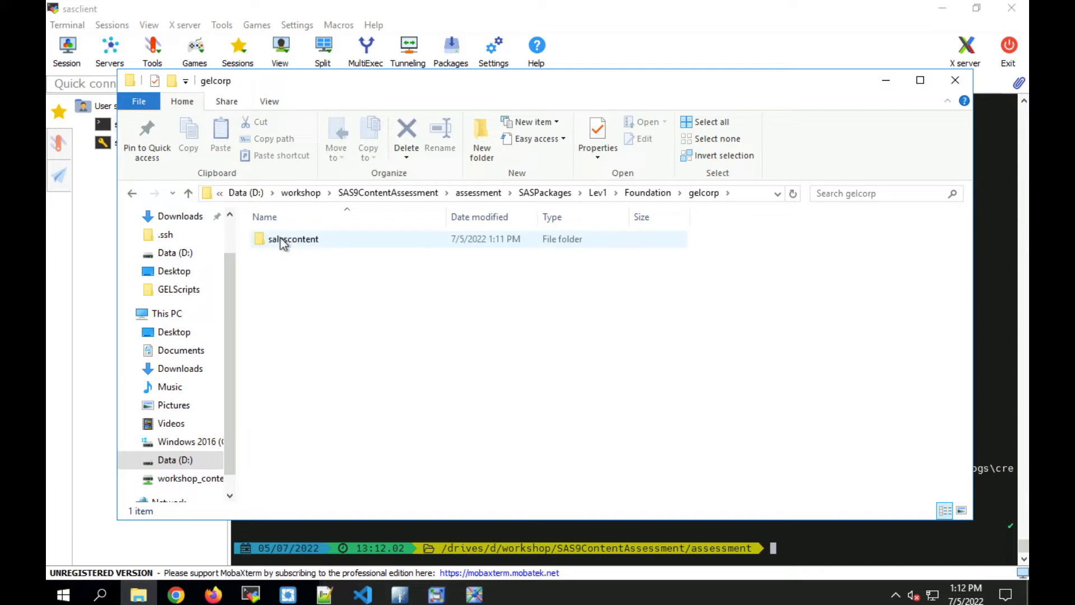
double_click(283, 239)
double_click(293, 239)
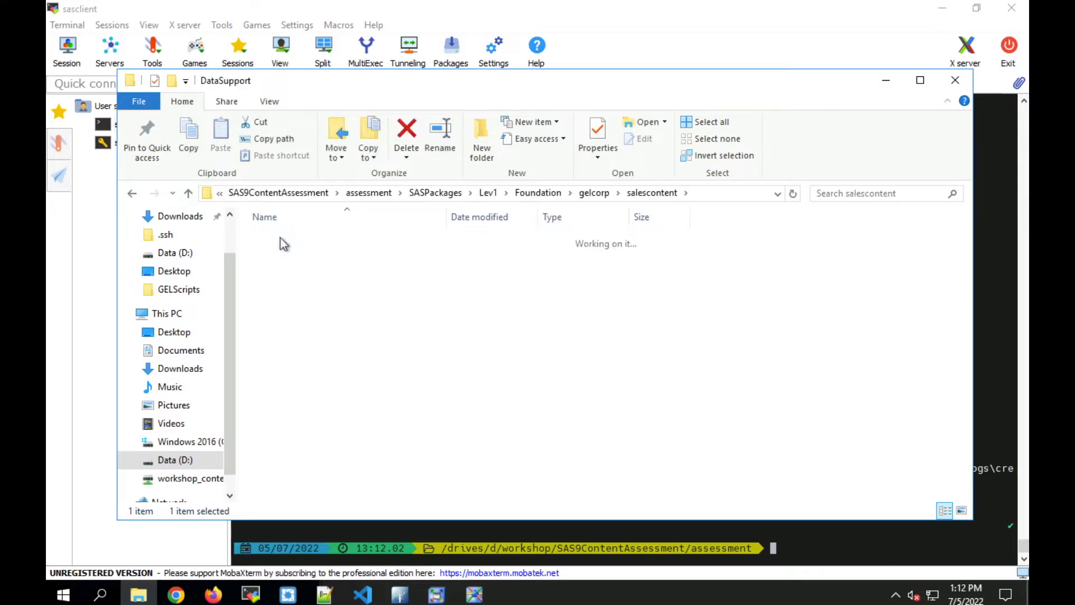
left_click(300, 272)
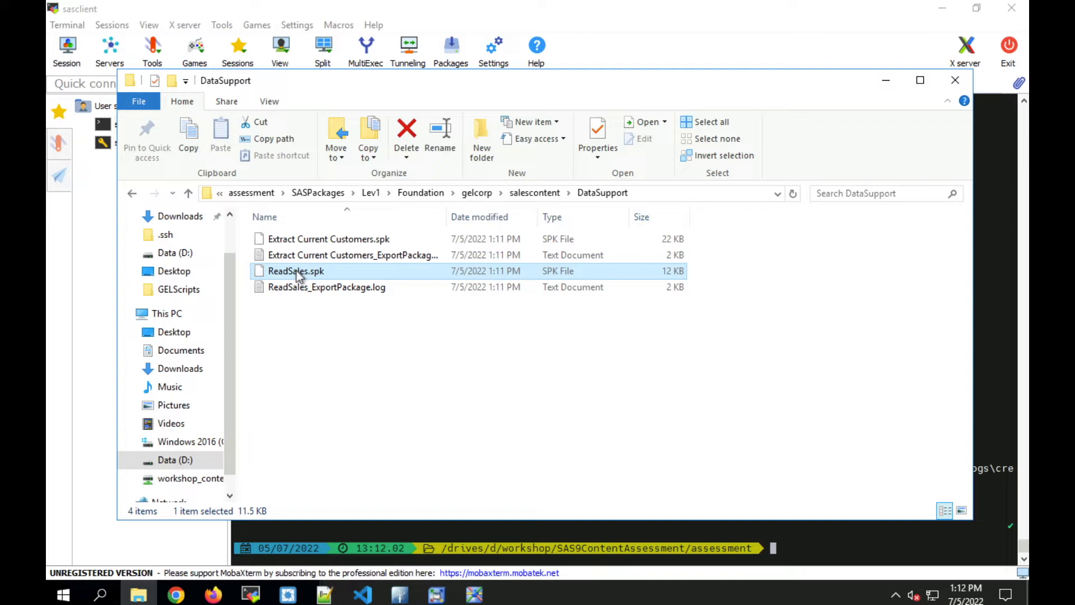
left_click(292, 241)
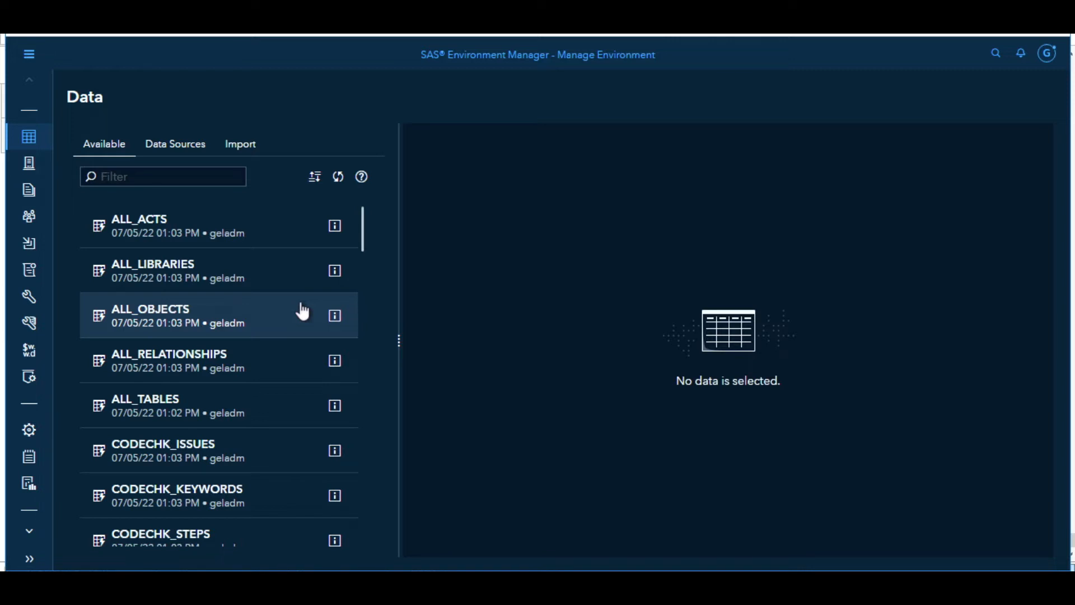
Review the SAS Studio compute context's library resources and cancel without changes.
left_click(29, 323)
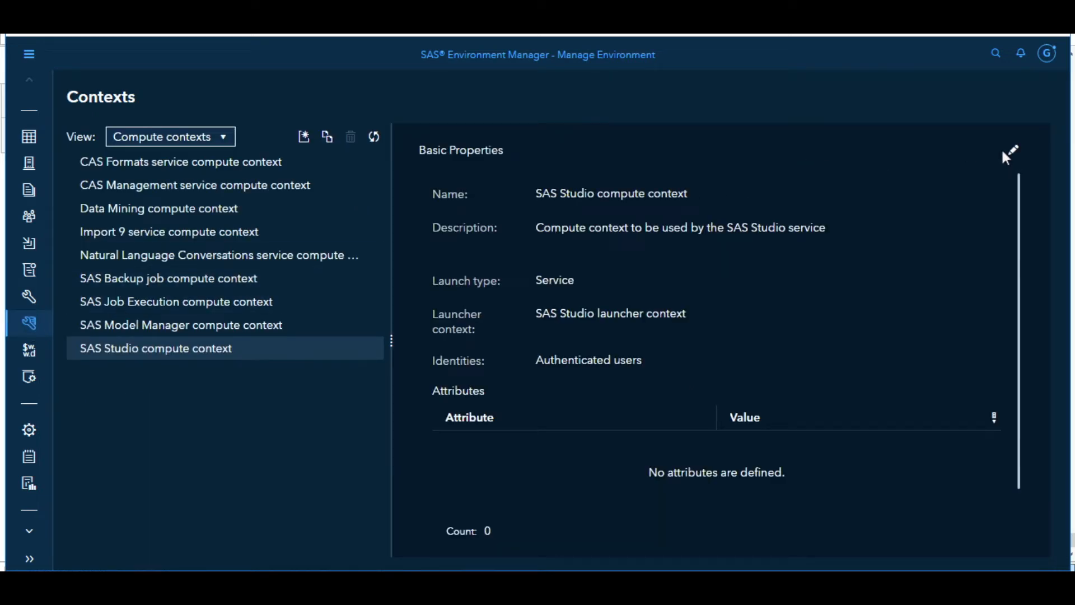
left_click(1011, 155)
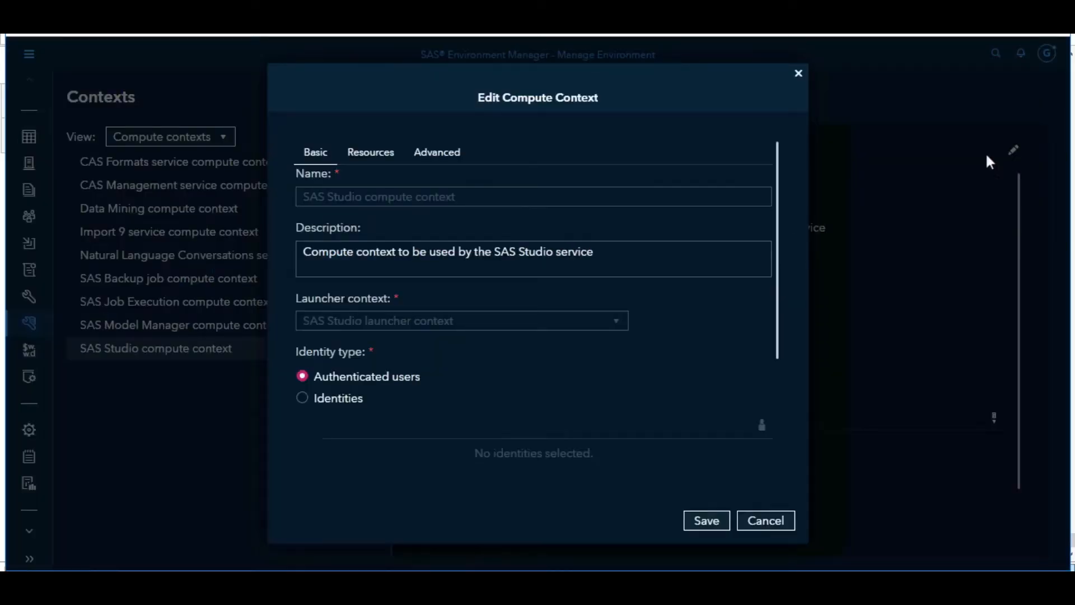
left_click(375, 151)
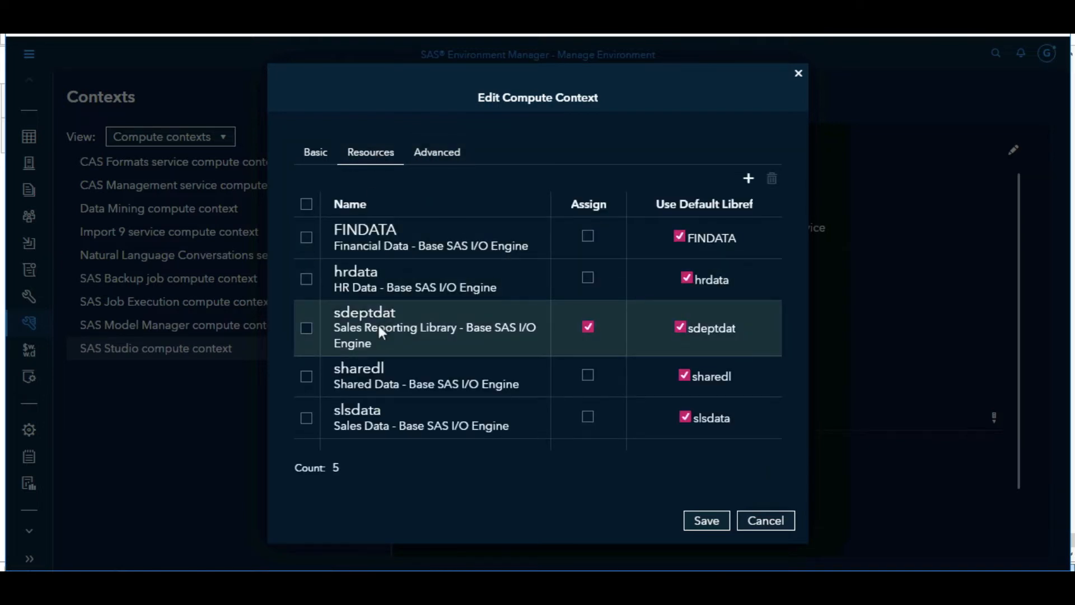
left_click(765, 520)
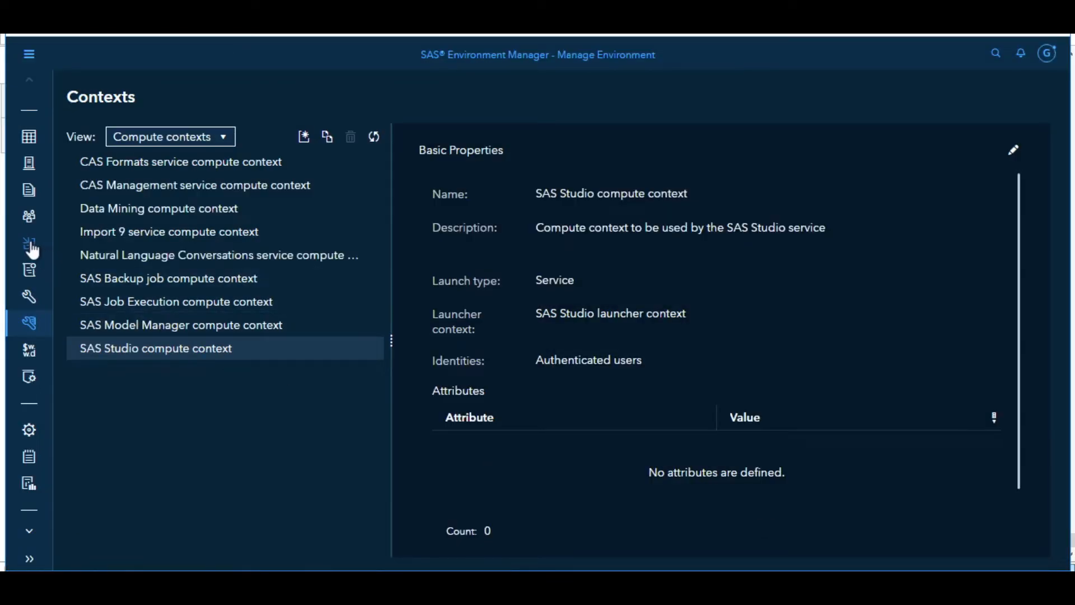
Load Extract Current Customers.spk from the SASPackages DataSupport folder into the Import page.
left_click(30, 243)
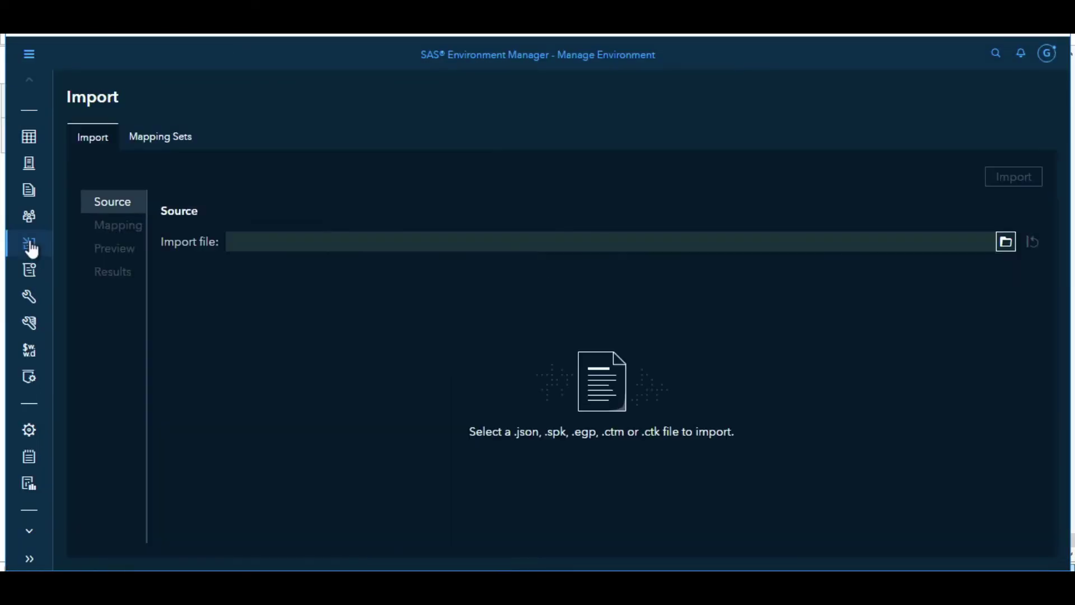
left_click(1005, 242)
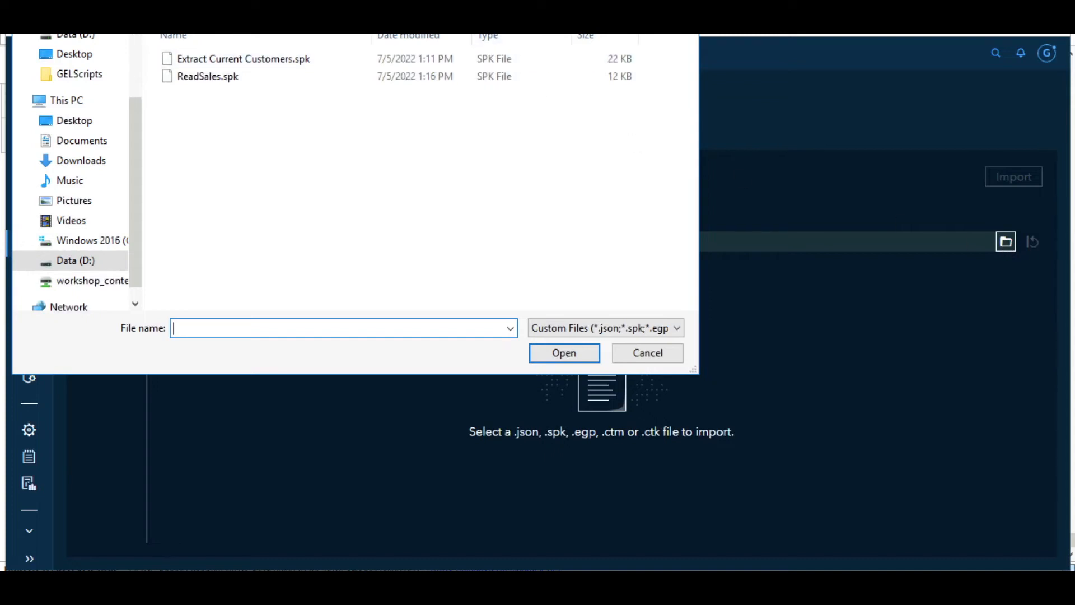
key("F4")
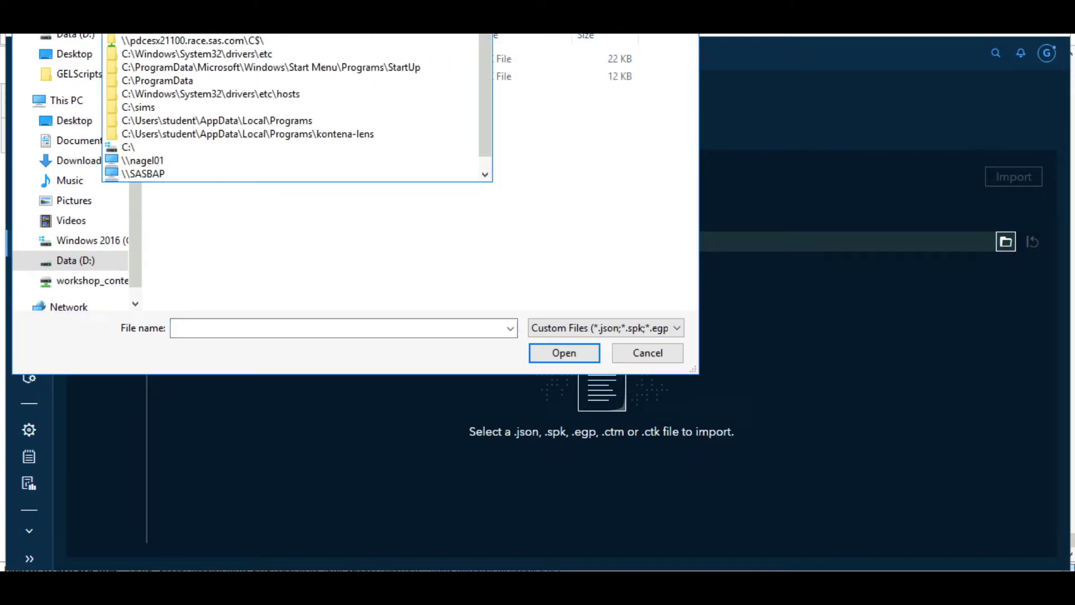
key("Escape")
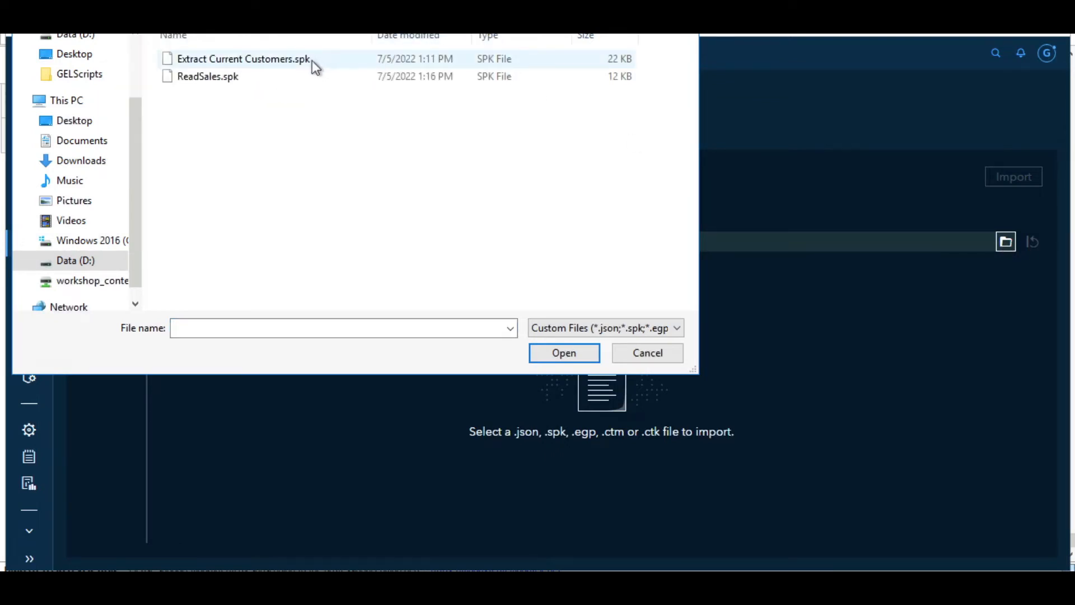
left_click(312, 60)
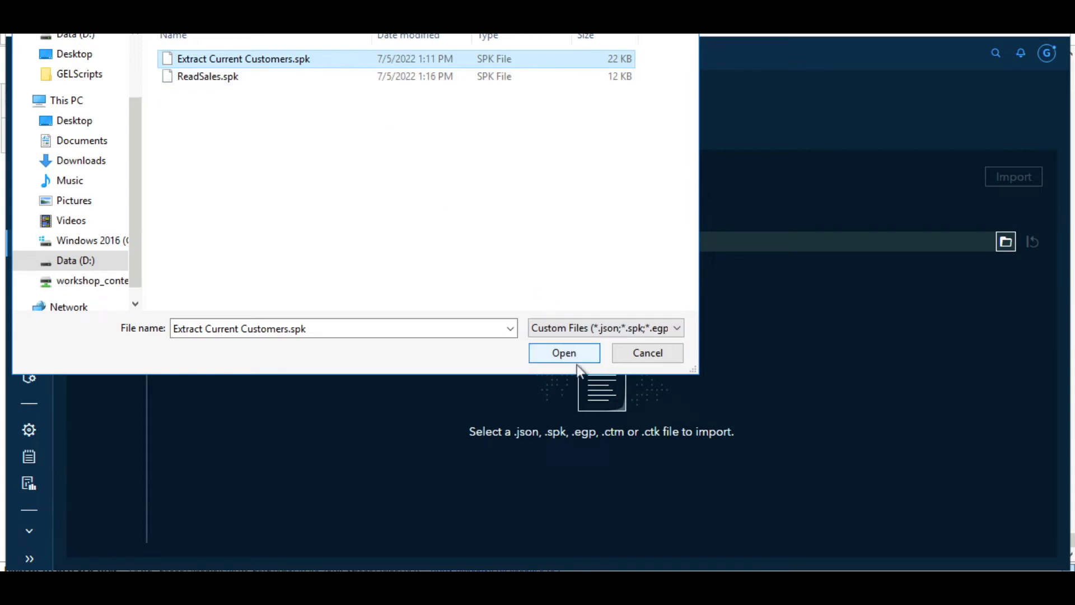
left_click(567, 353)
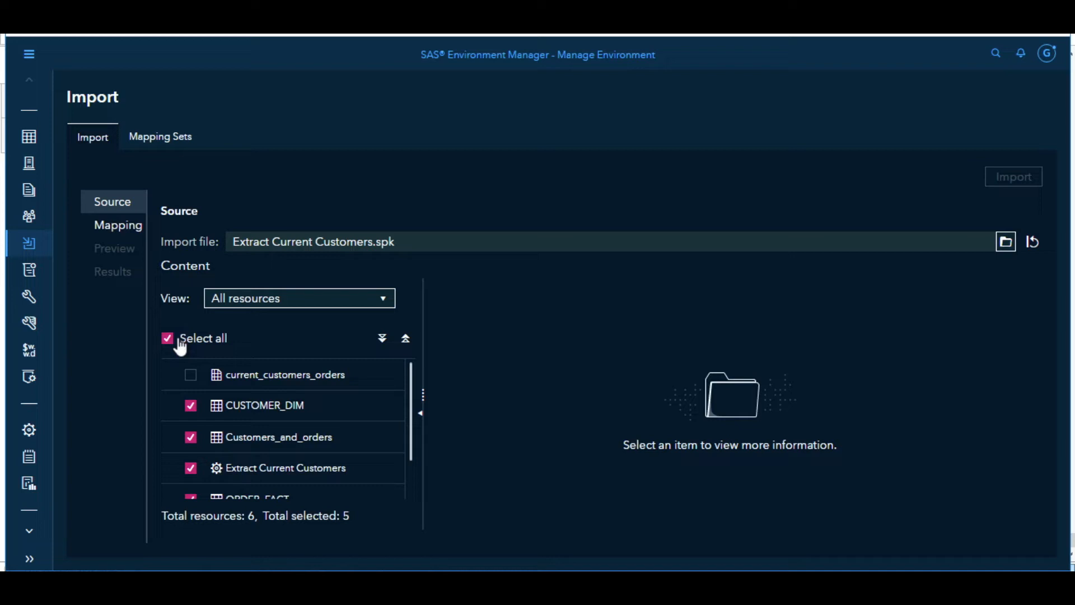
Select only the Extract Current Customers job for import and show its table dependencies.
left_click(167, 338)
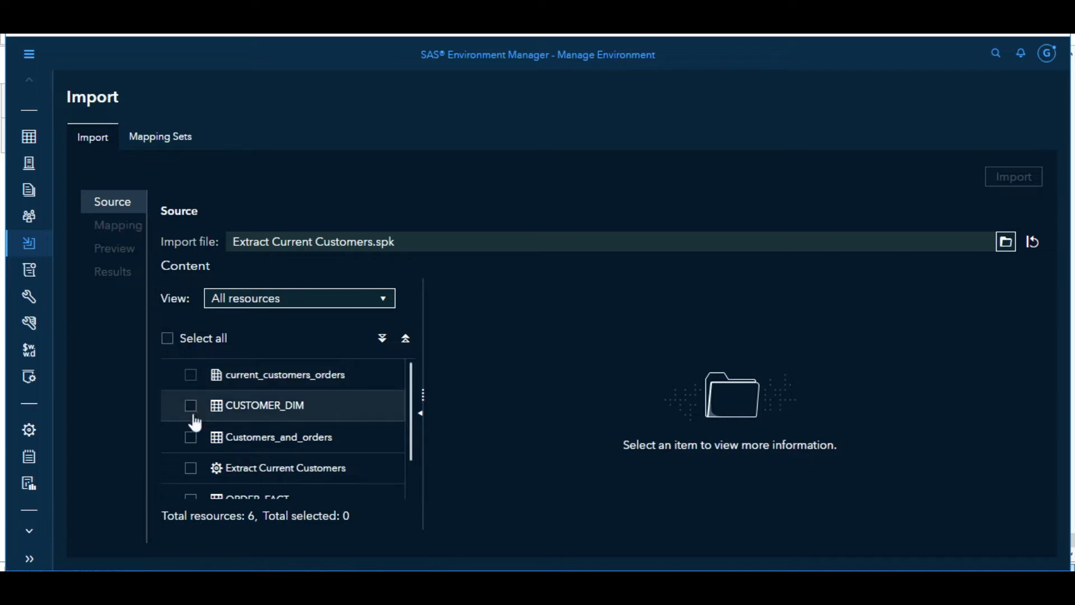
left_click(191, 468)
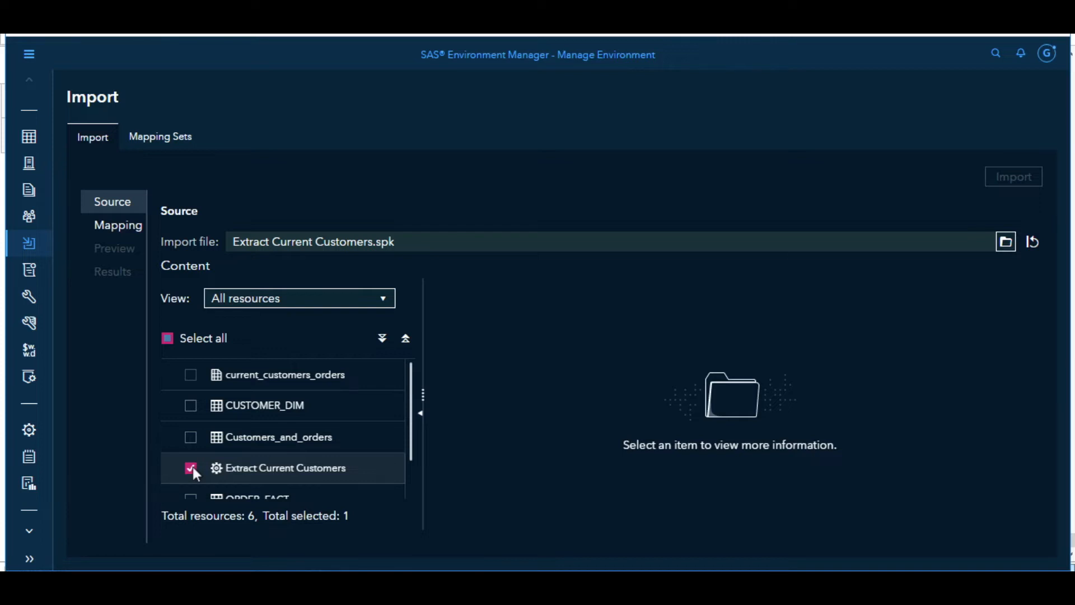
left_click(247, 471)
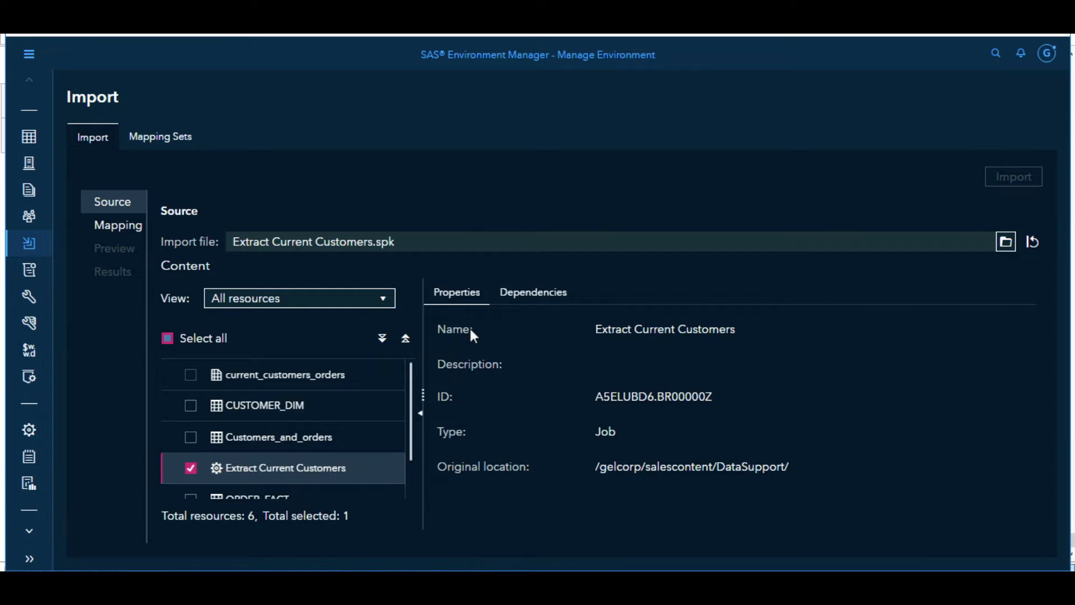
left_click(520, 295)
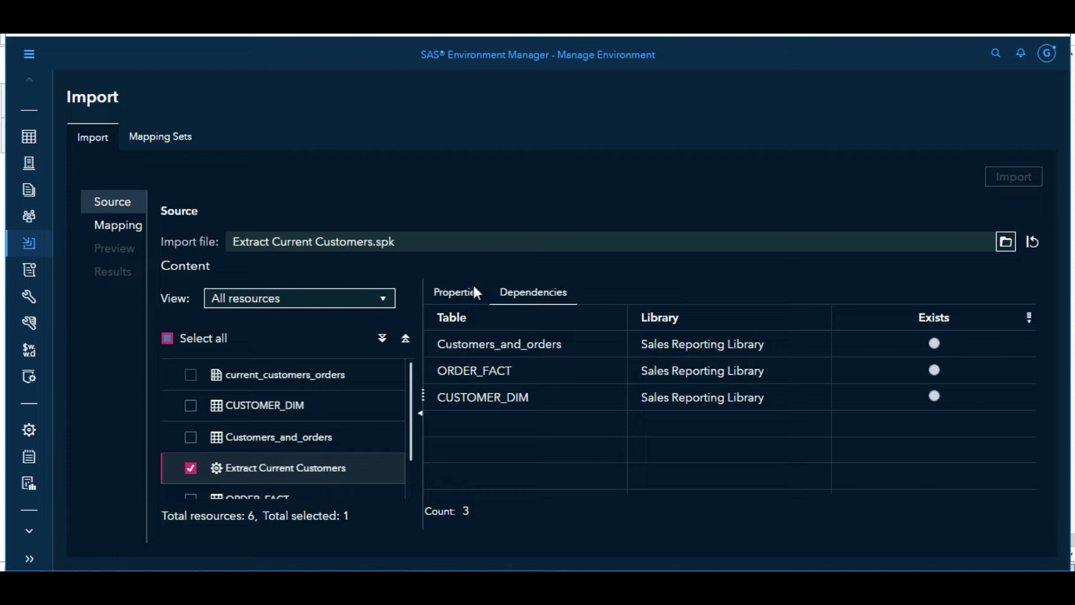
Import the Extract Current Customers job through Mapping and view the log confirming success.
left_click(128, 226)
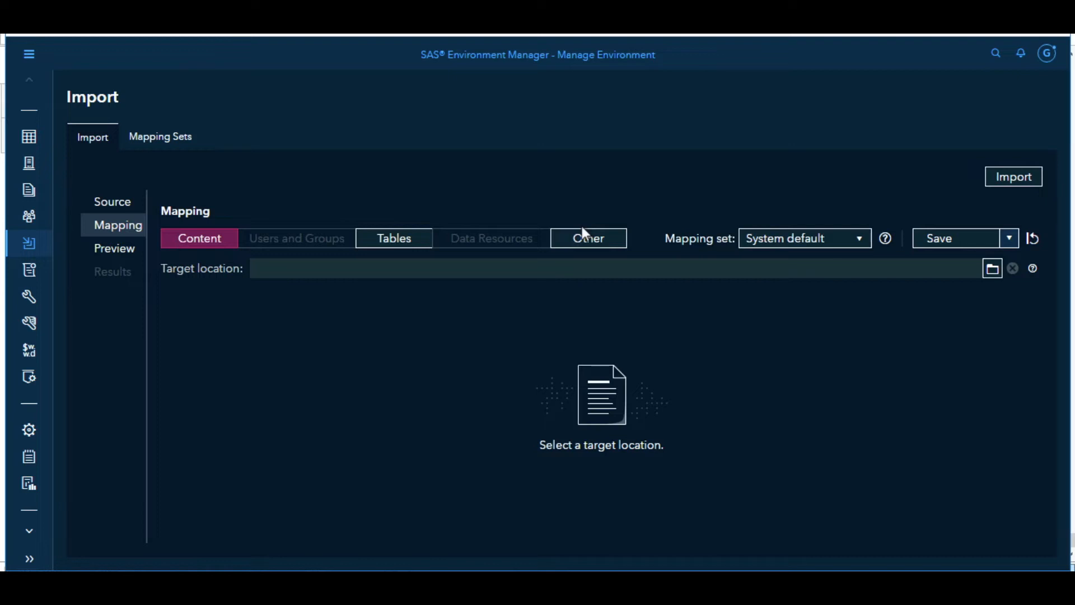
left_click(1007, 179)
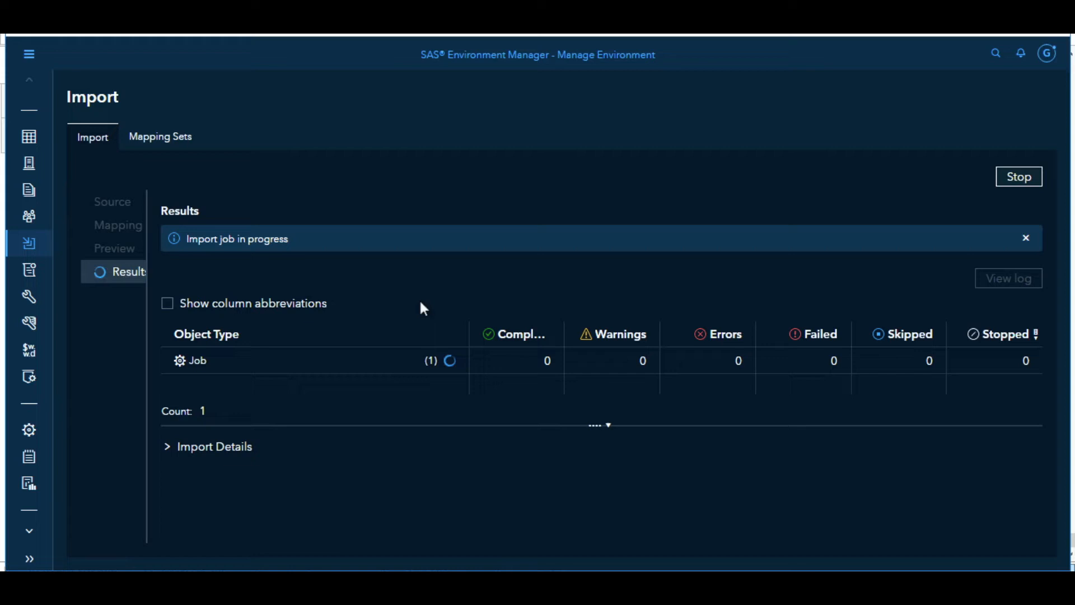
left_click(166, 446)
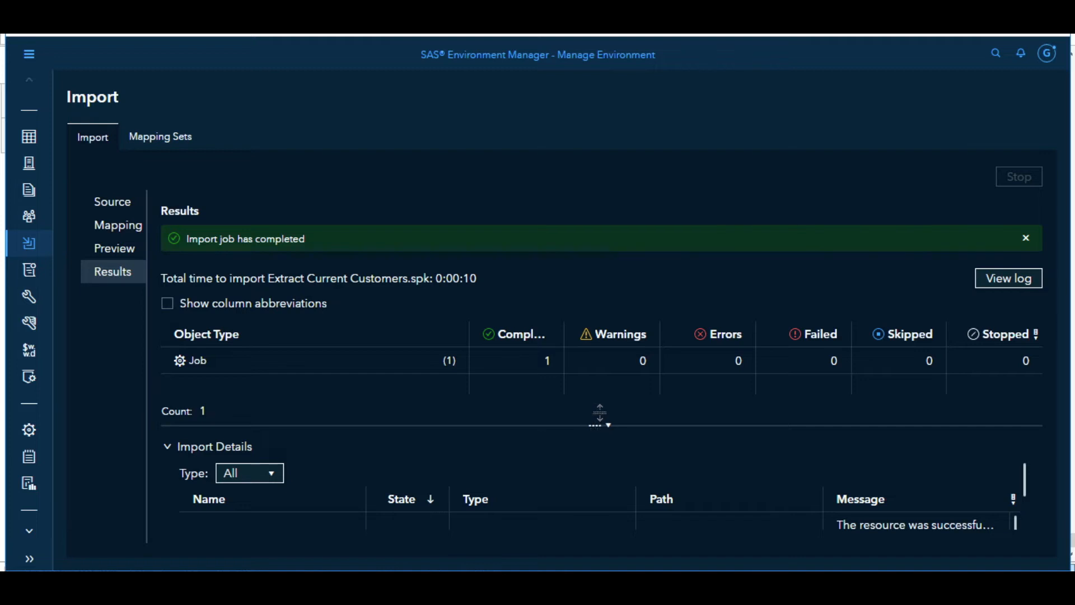
left_click_drag(599, 413, 597, 326)
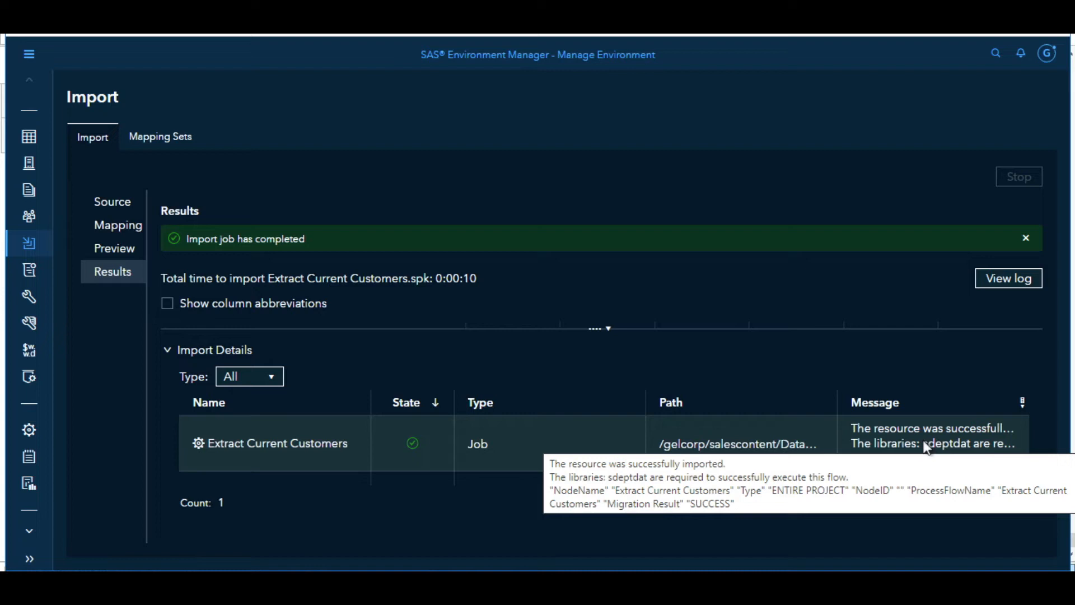
left_click(1003, 282)
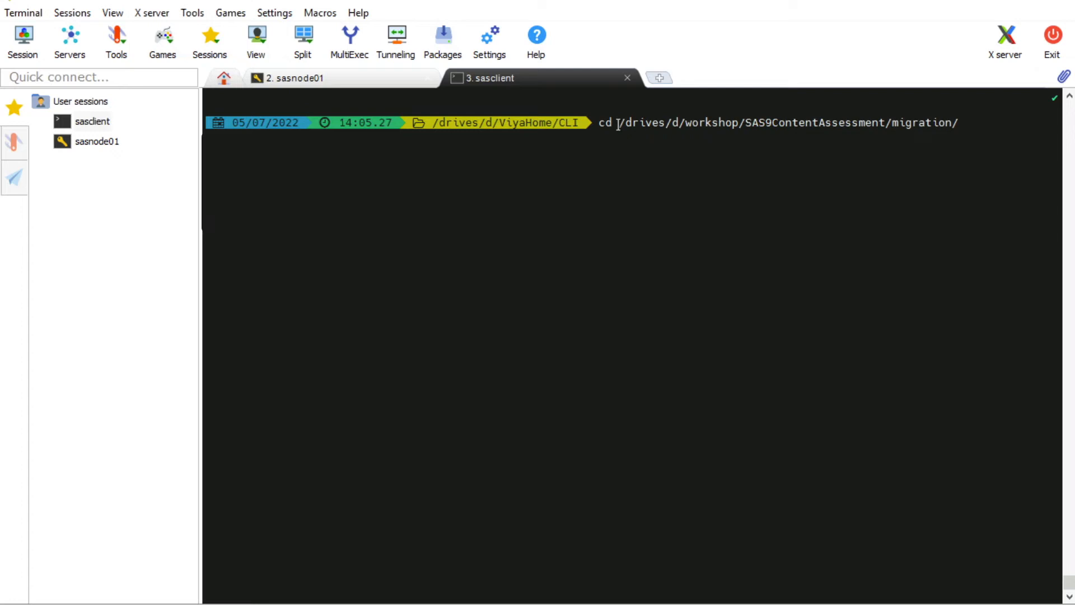
Run ./importSASPackages.exe against the DataSupport packages so both SAS packages import successfully.
key("Return")
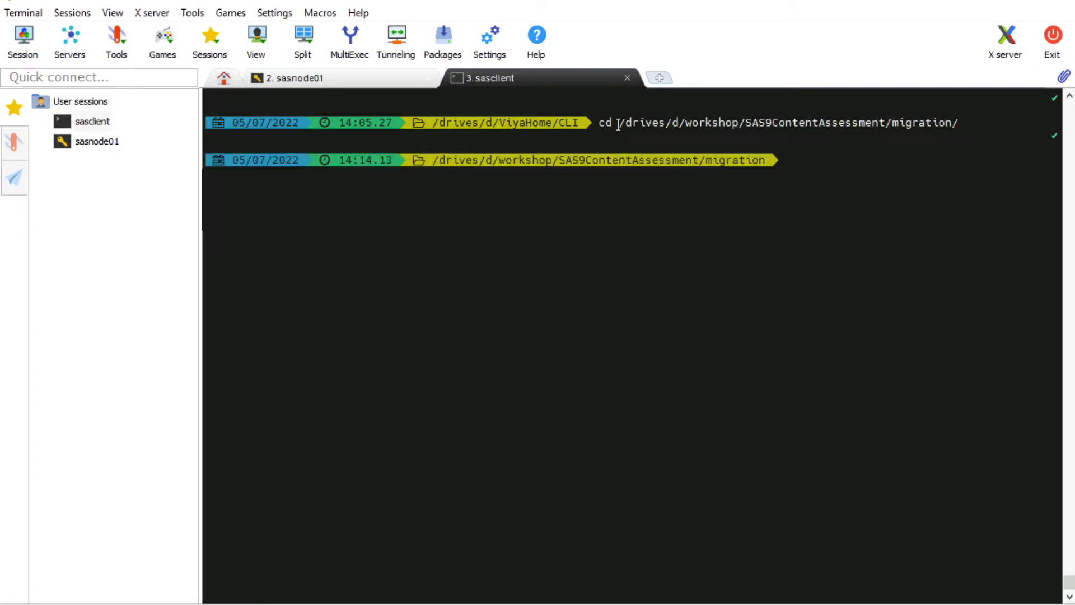
key("Return")
type("./importSASPackages.exe --sas-viya-path \"D:\\\\ViyaHome\\\\CLI\\\\sas-viya.exe\" --source-location \"D:\\workshop\\SAS9ContentAssessment\\assessment\\SASPackages\\Lev1\\Foundation\\gelcorp\\salescontent\\DataSupport\"")
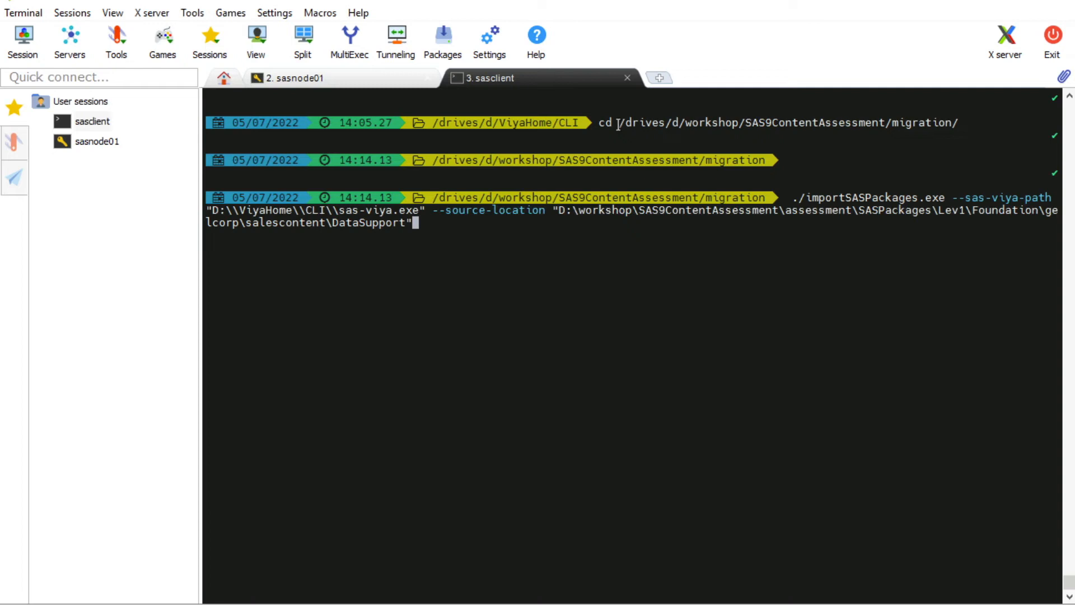
key("Return")
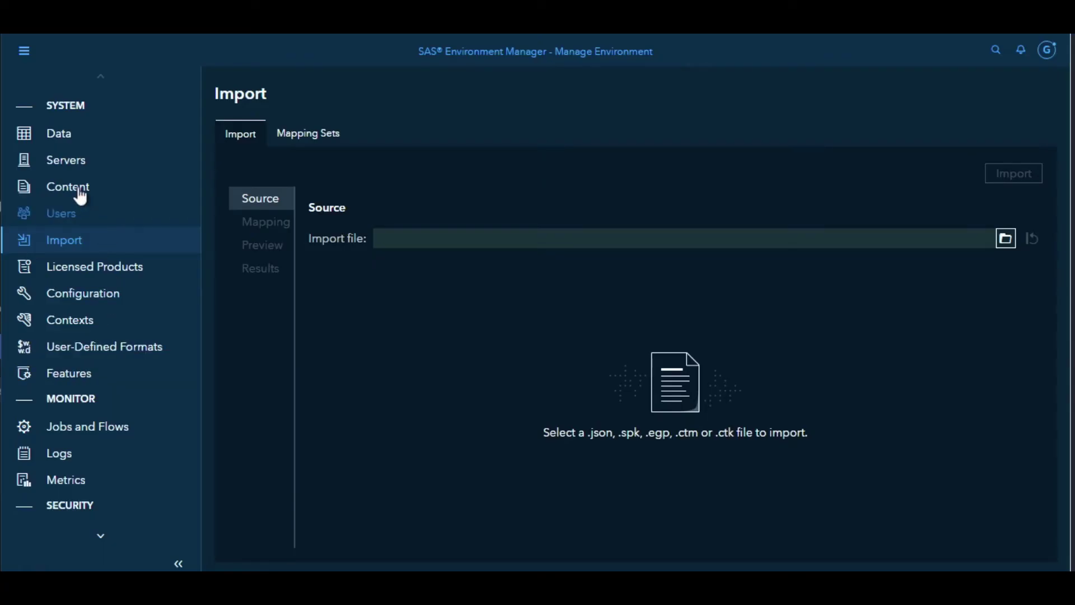
Browse SAS Content > Products > SAS Environment Manager > Dashboard Items on the Content page.
left_click(79, 189)
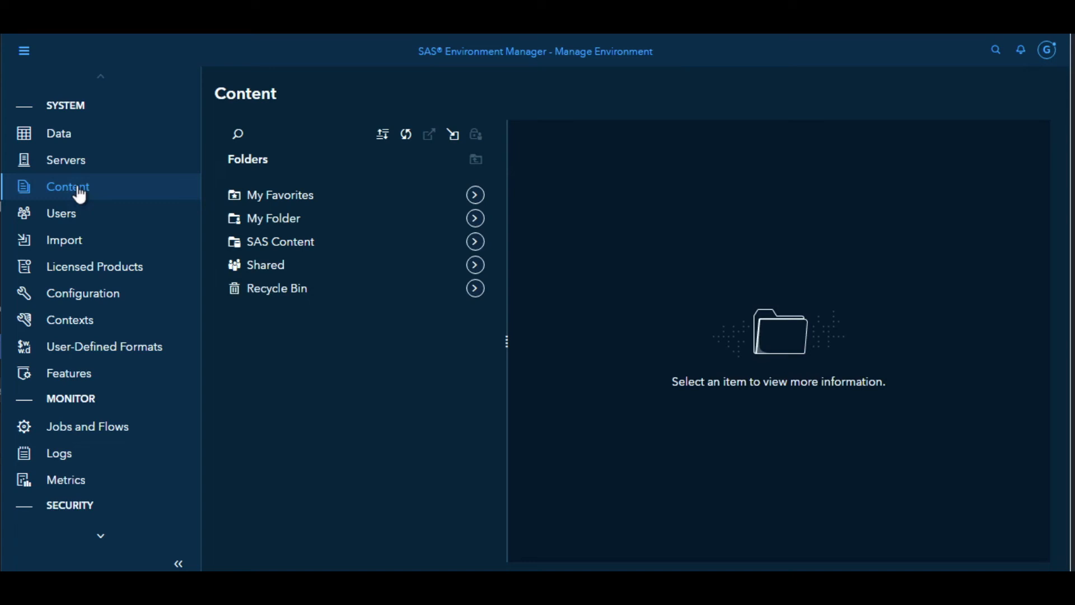
left_click(474, 241)
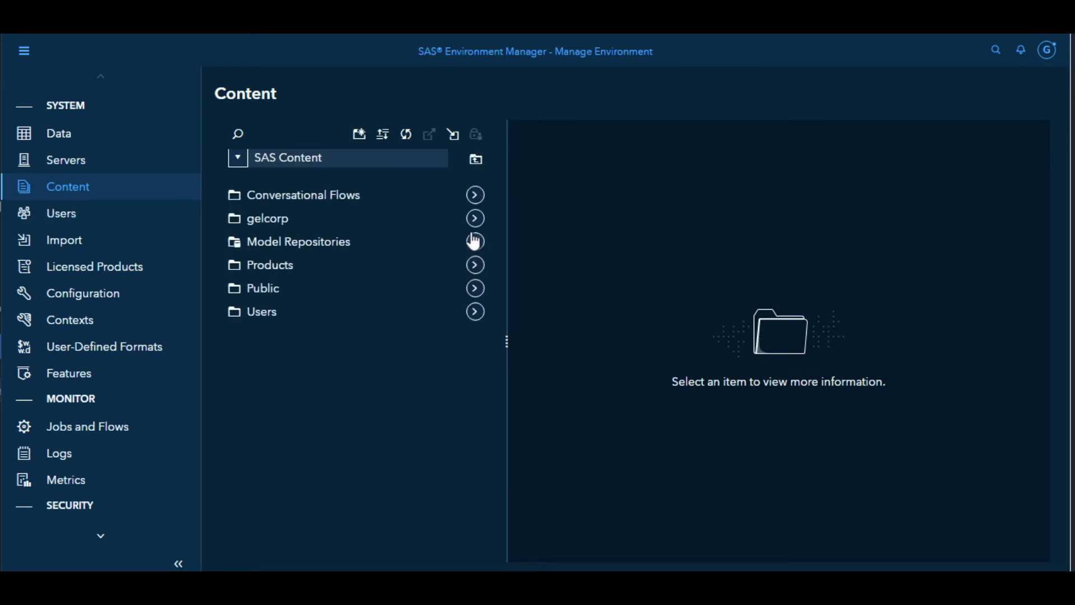
left_click(475, 264)
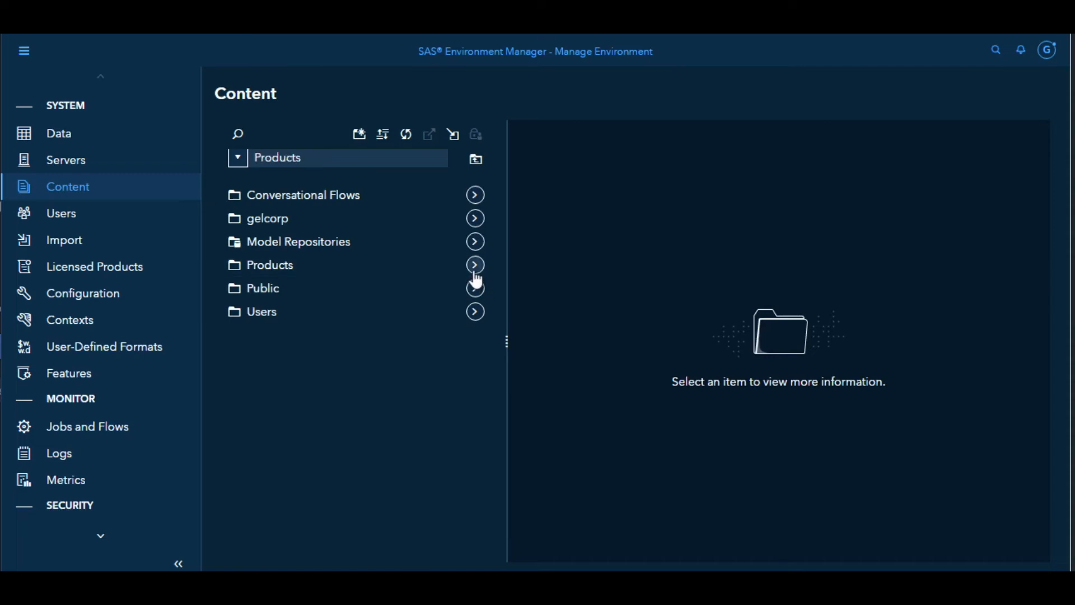
left_click(474, 218)
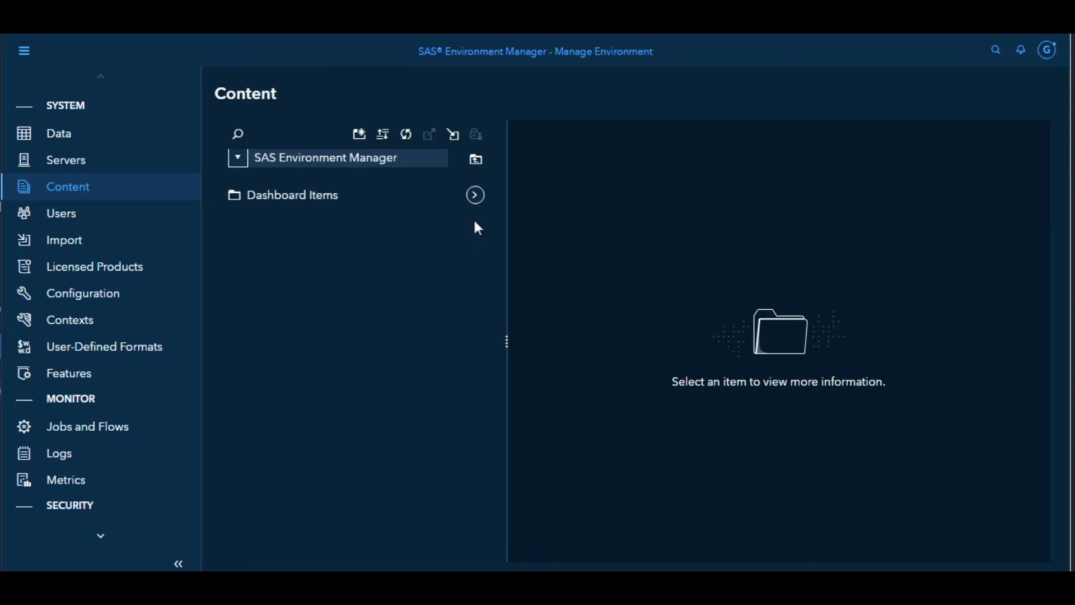
left_click(475, 195)
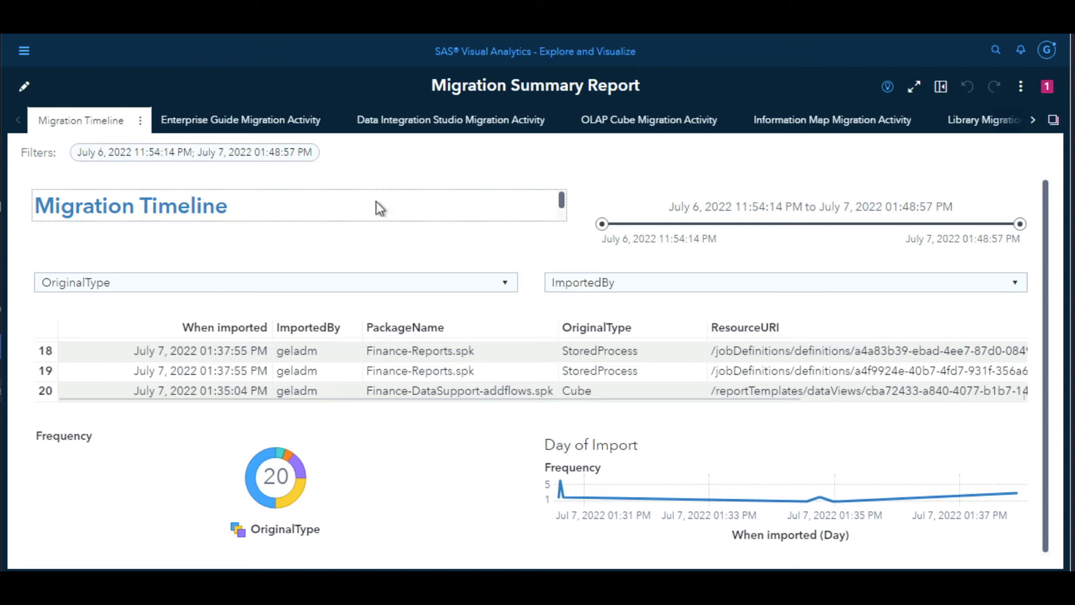
Review the Data Integration Studio Migration Activity page, then switch to SAS Studio Flow Issues.
left_click(420, 125)
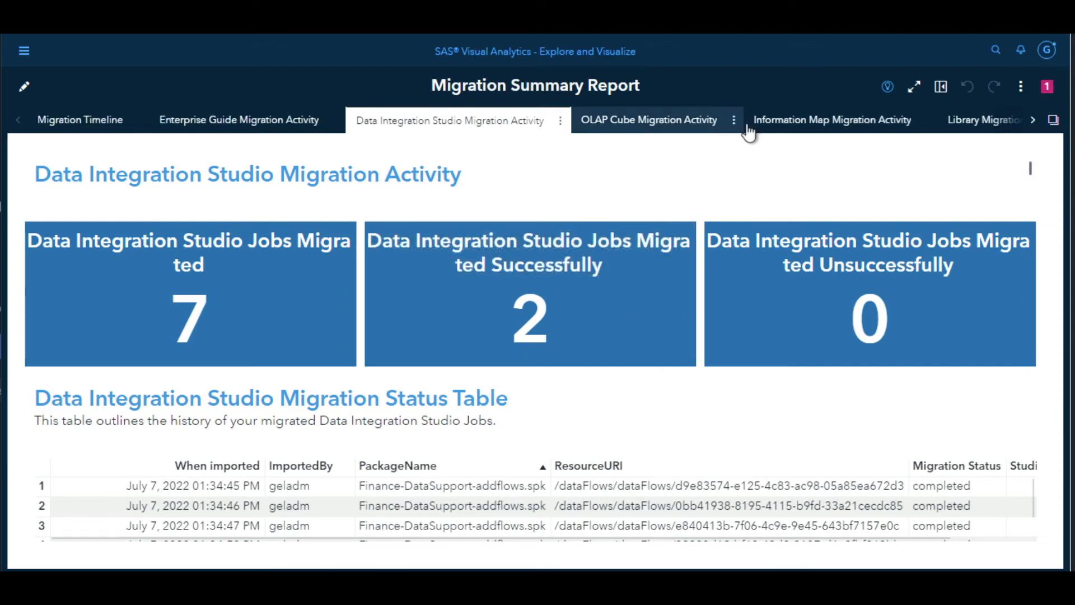
left_click(1032, 120)
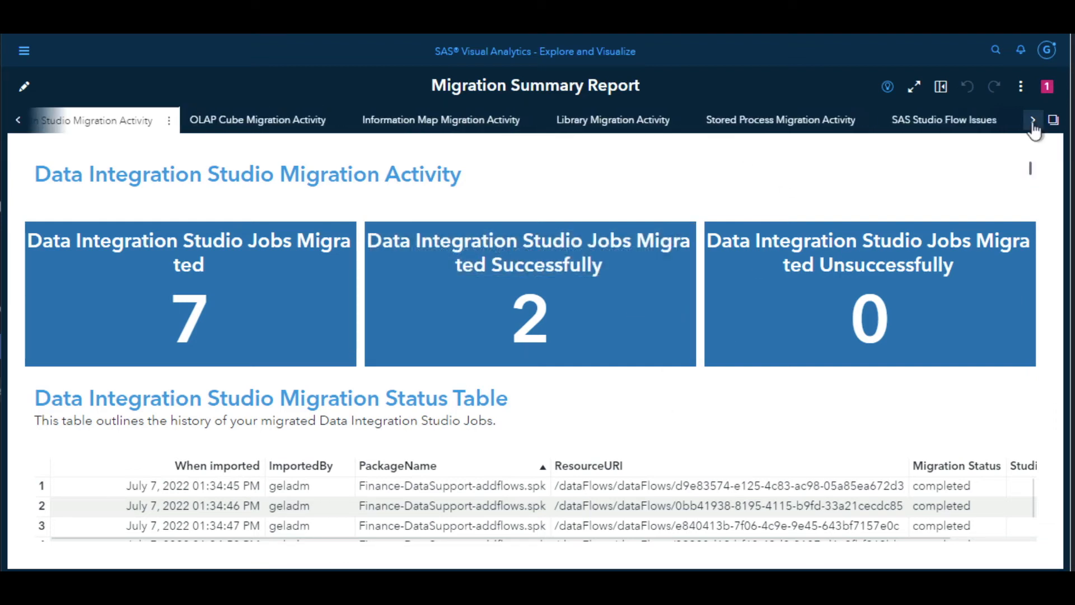
left_click(1033, 122)
left_click(773, 120)
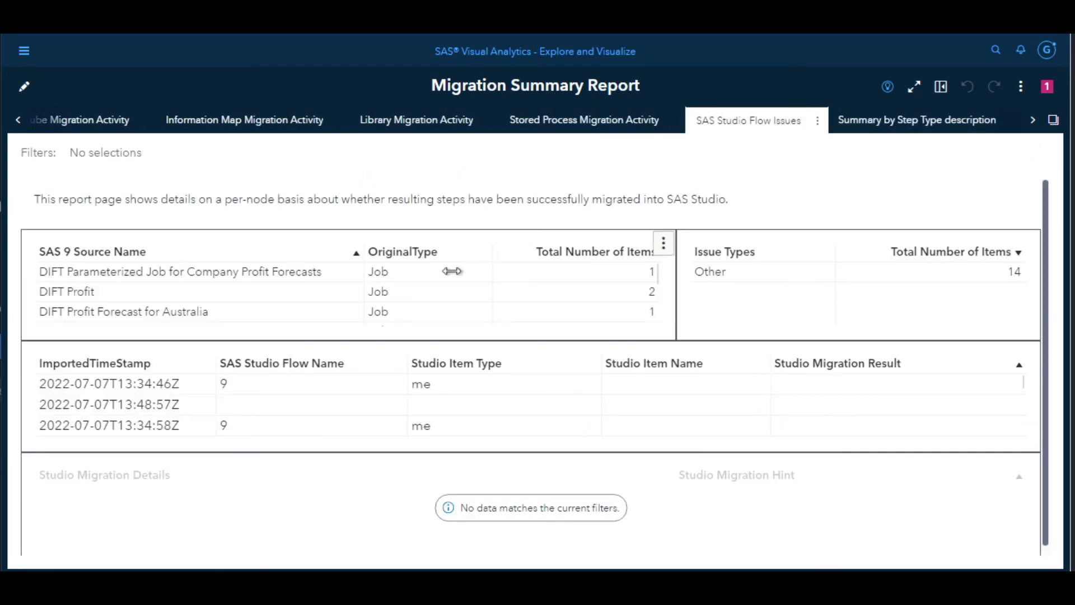
scroll(315, 300, "down", 2)
scroll(315, 301, "down", 3)
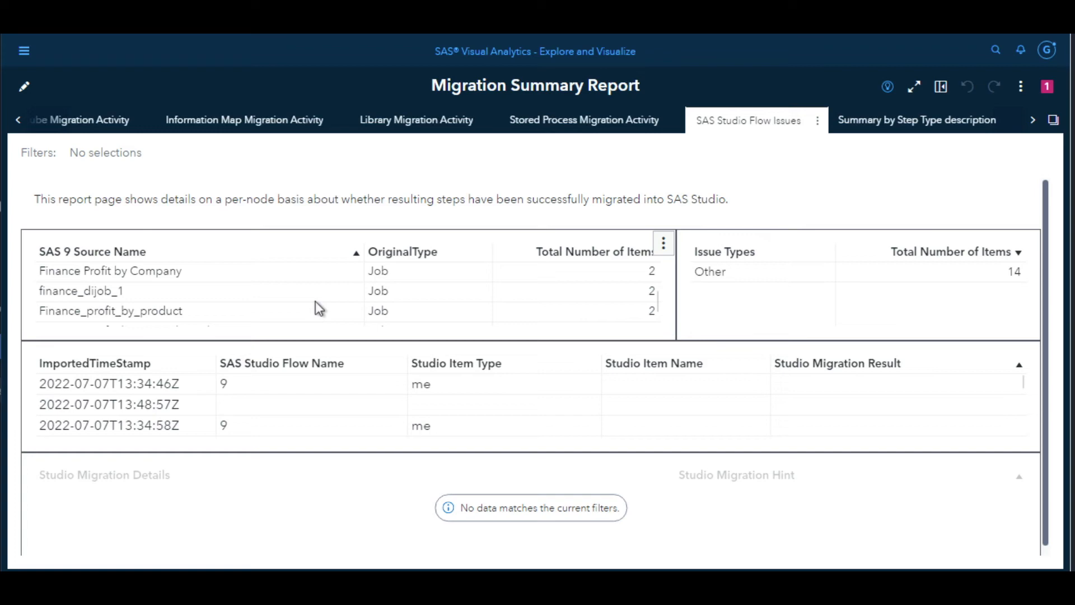
scroll(315, 301, "down", 2)
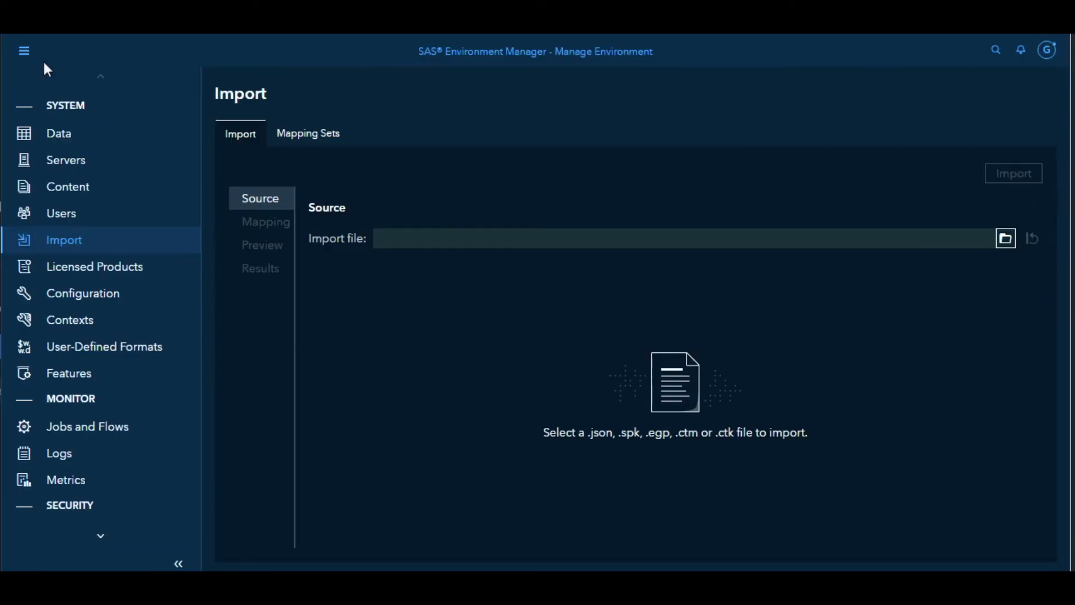
Switch to Develop SAS Code and show the Explorer pane, widened for browsing.
left_click(25, 50)
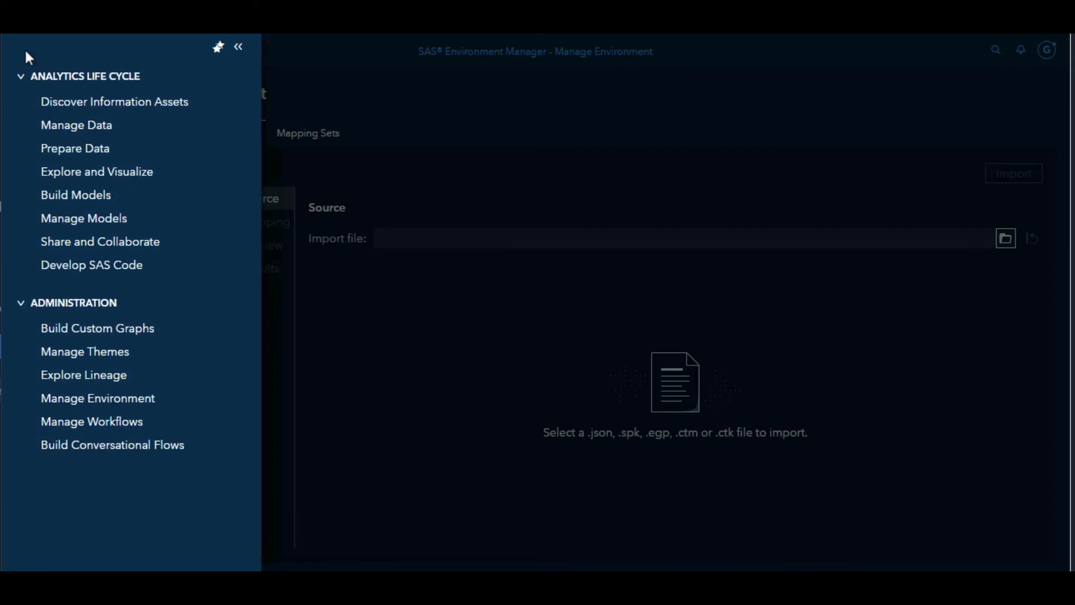
left_click(104, 264)
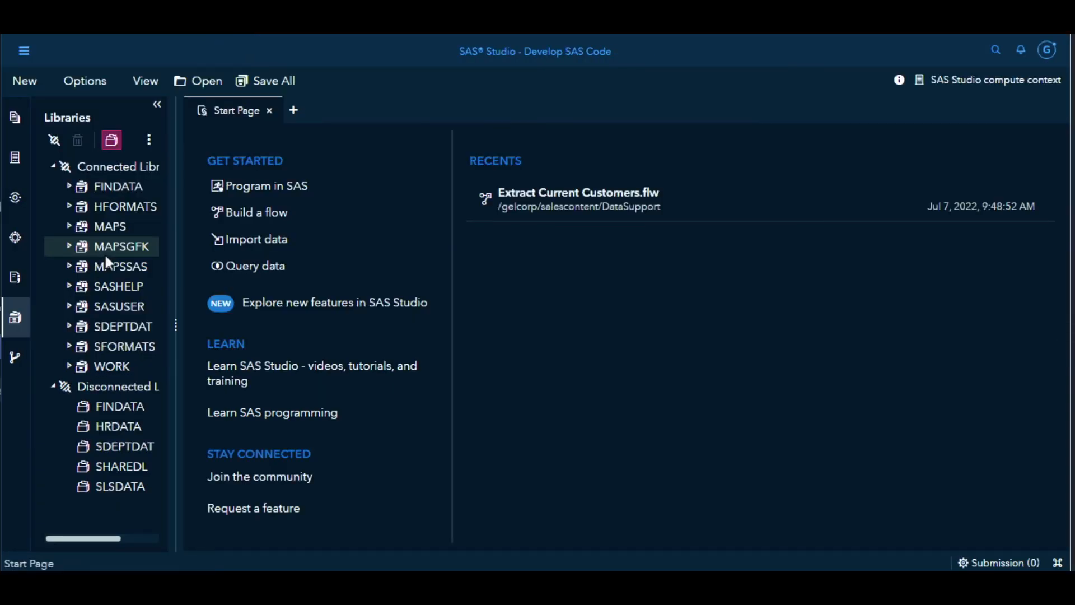
left_click(118, 328)
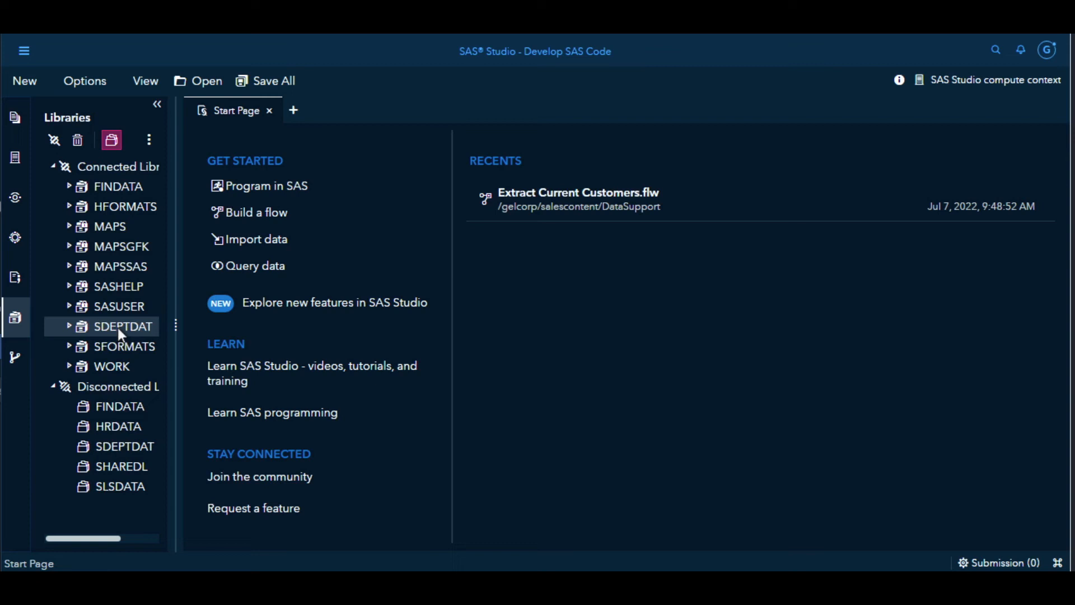
left_click(15, 160)
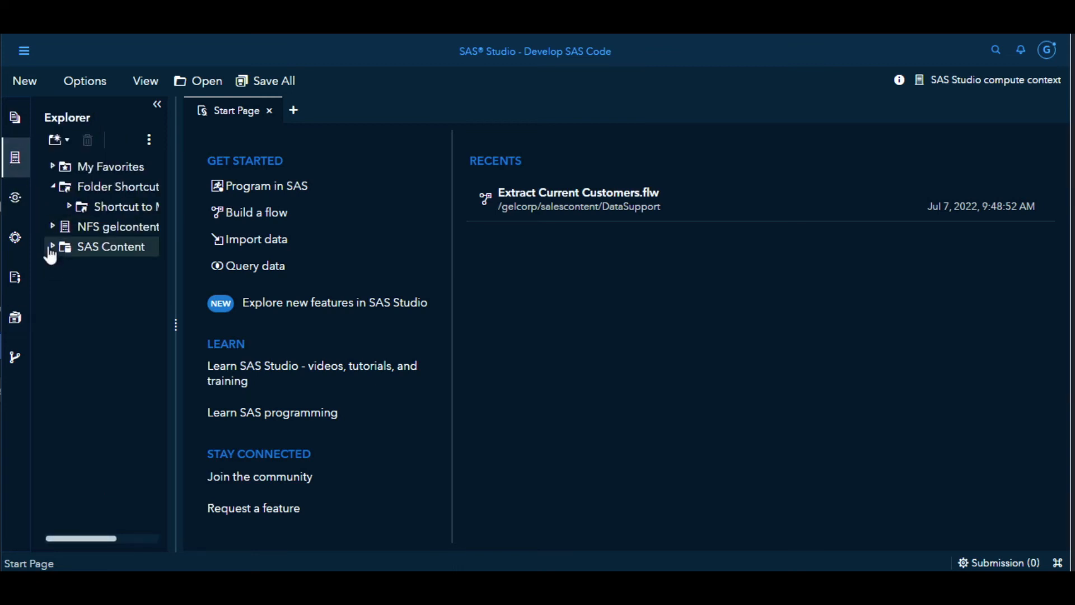
left_click_drag(173, 327, 302, 325)
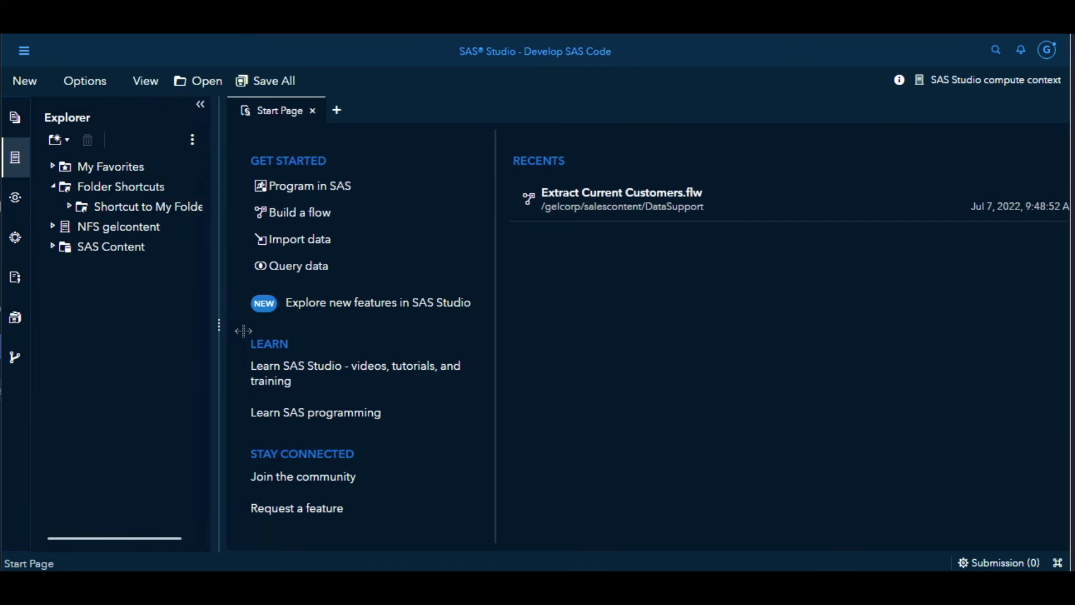
Expand SAS Content > gelcorp > salescontent > DataSupport to list the migrated flows.
left_click(53, 246)
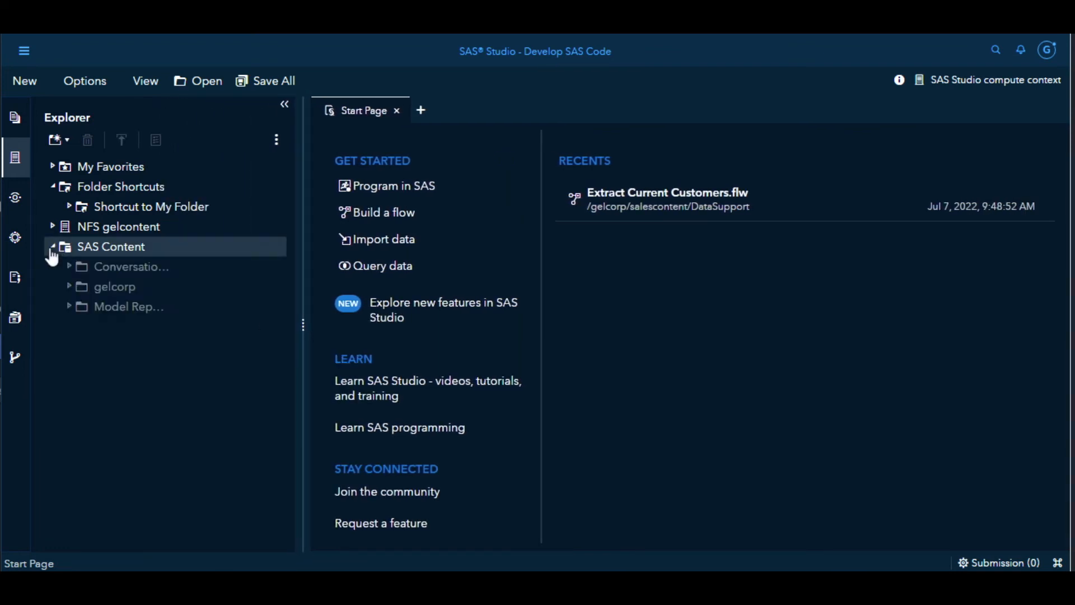
left_click(70, 287)
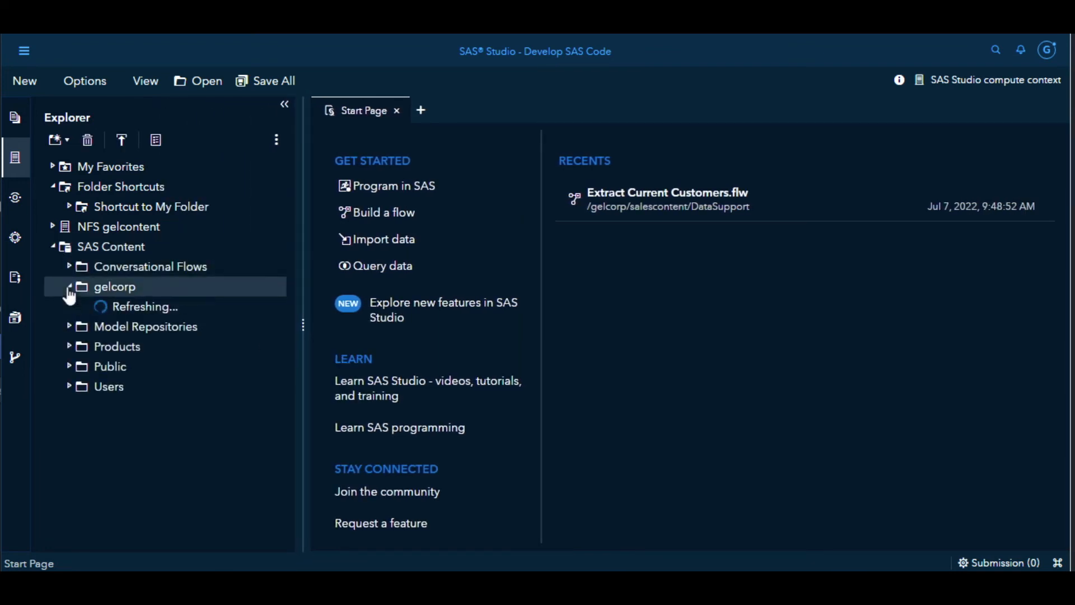
left_click(88, 327)
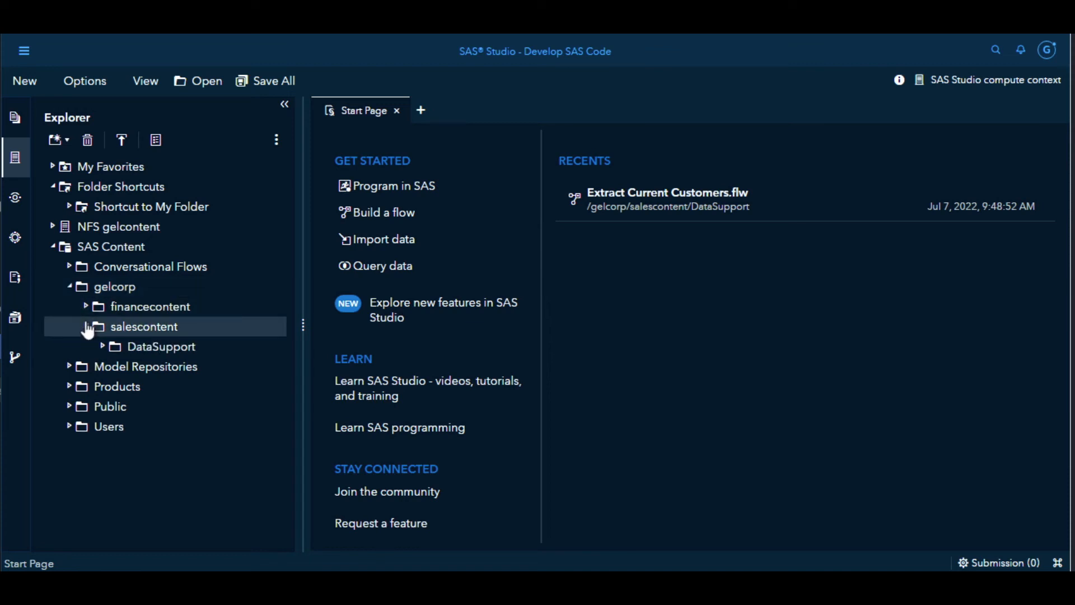
left_click(103, 345)
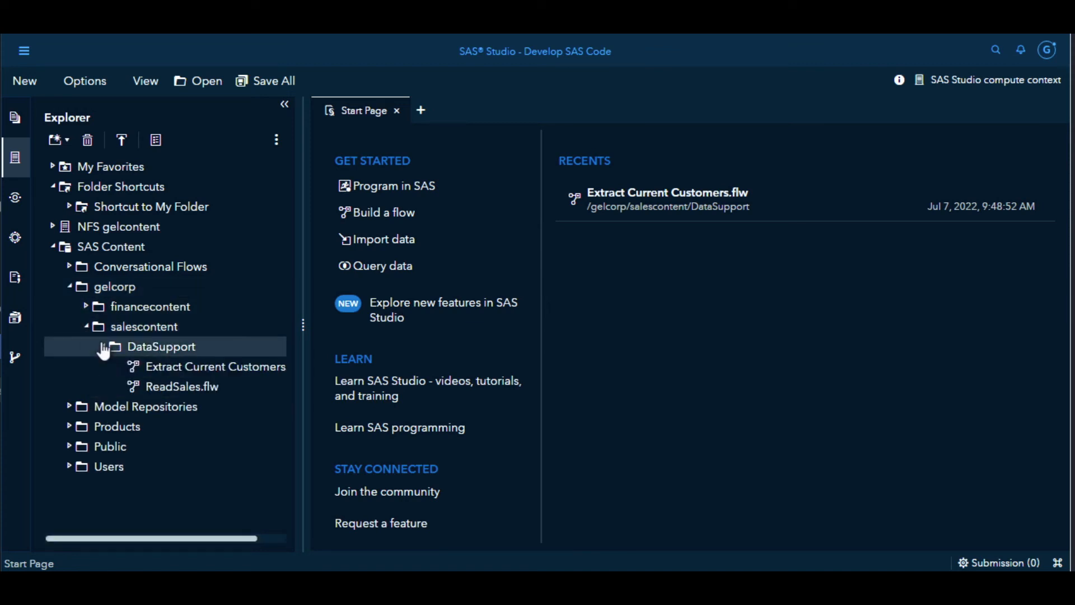
Open the Extract Current Customers flow full-width and dismiss the migration errors banner.
double_click(181, 370)
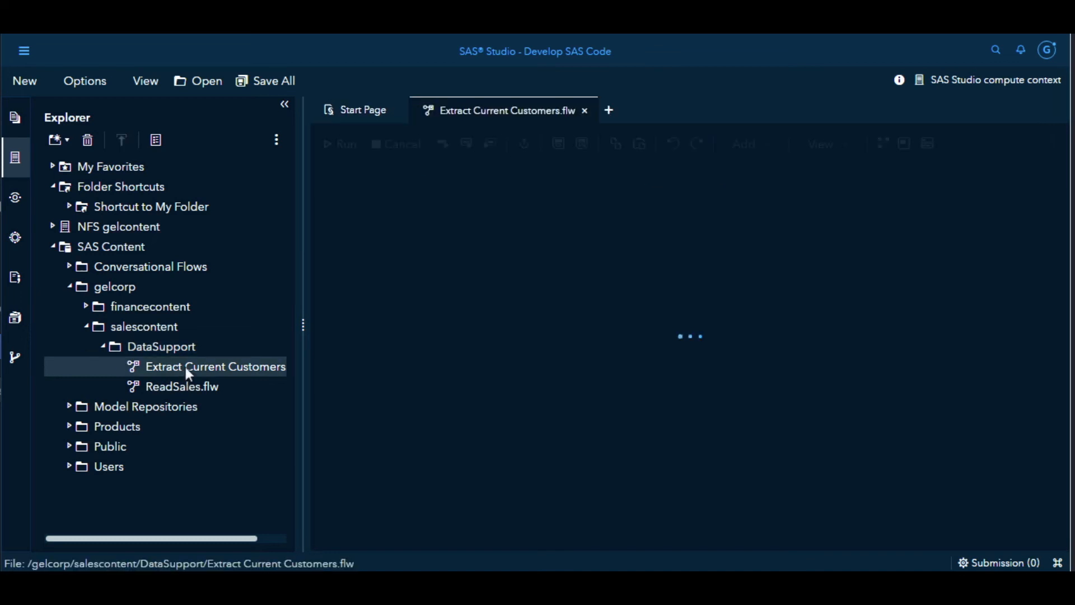
left_click(284, 104)
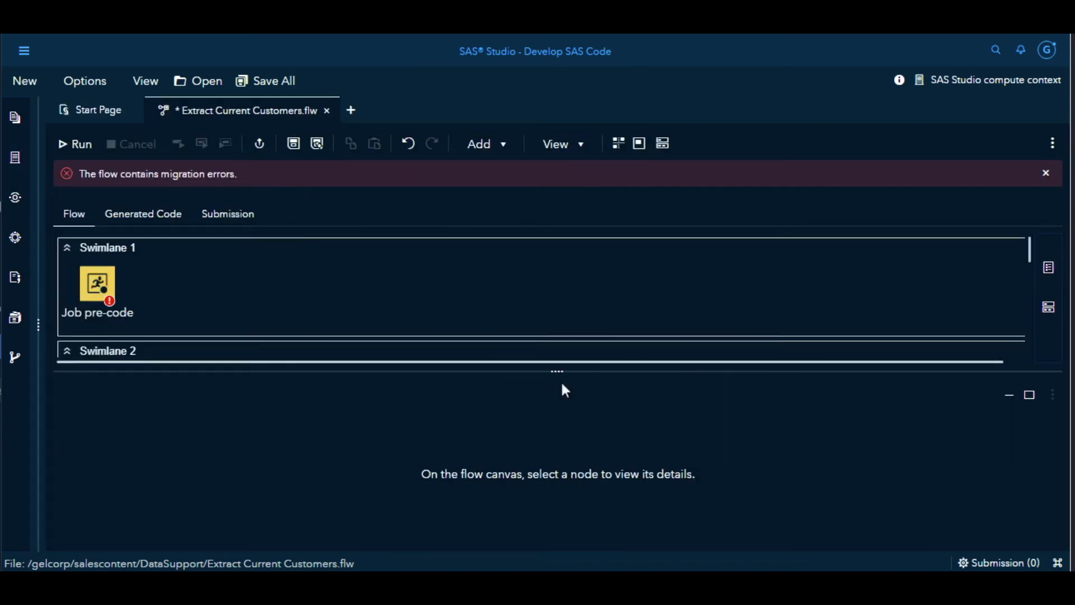
left_click_drag(562, 370, 567, 486)
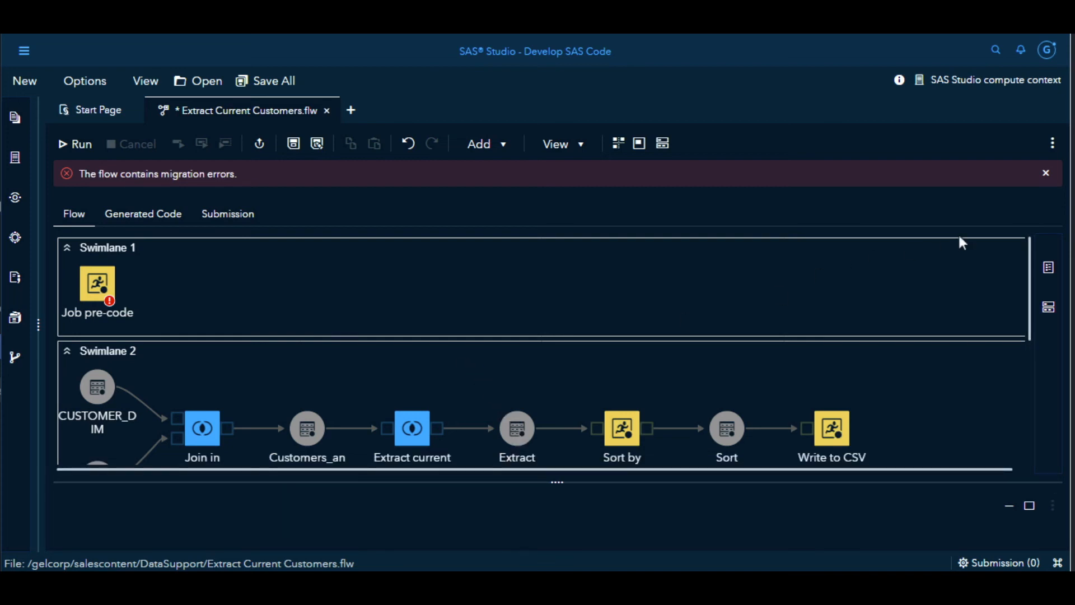
left_click(1046, 174)
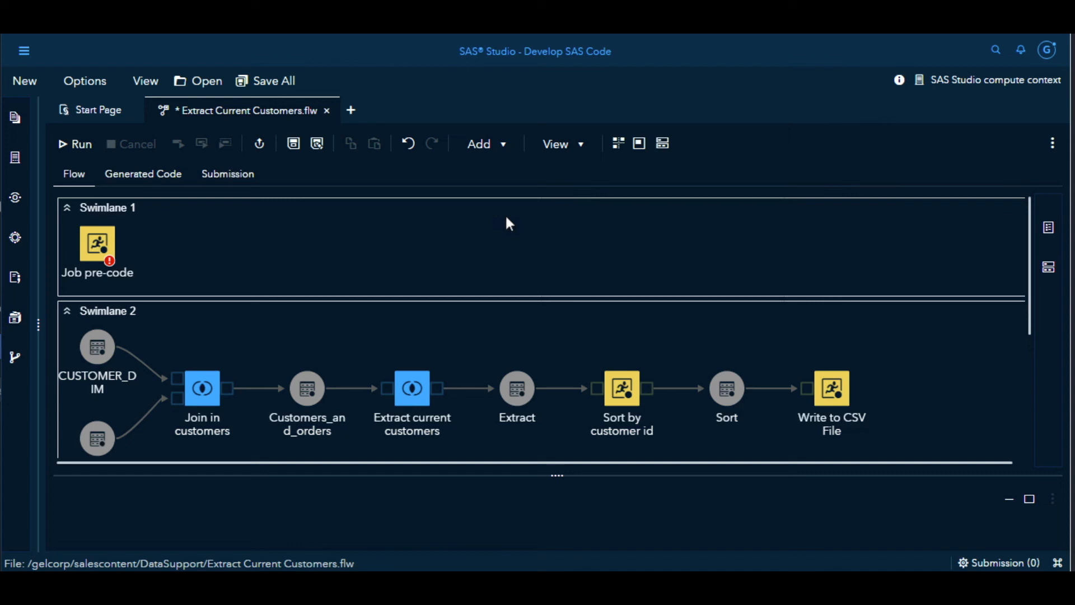
Run only the Job pre-code node, then select Join in customers to view its settings.
left_click(108, 247)
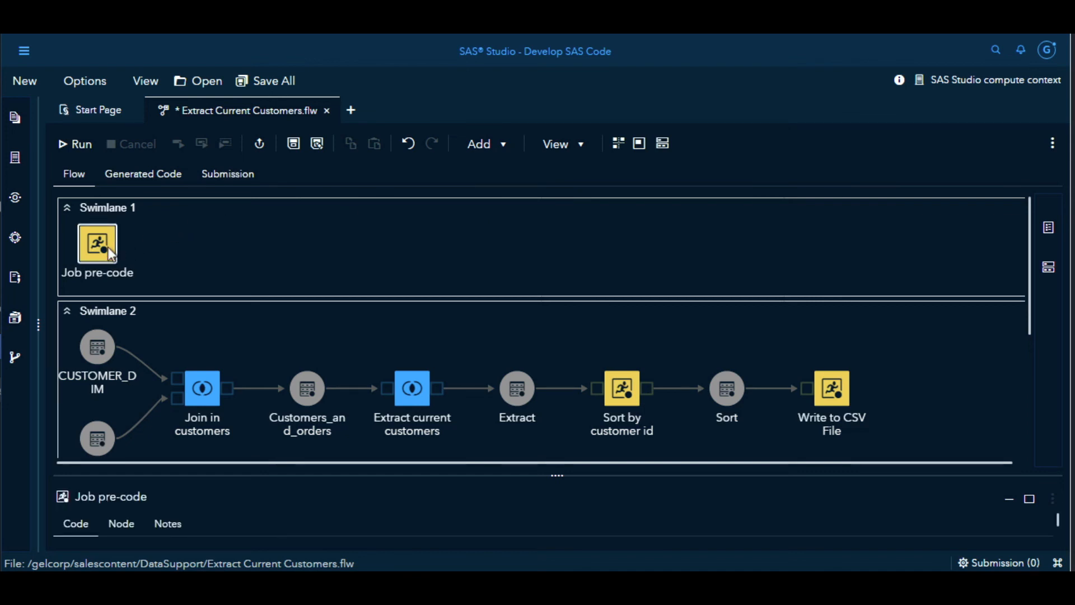
right_click(108, 247)
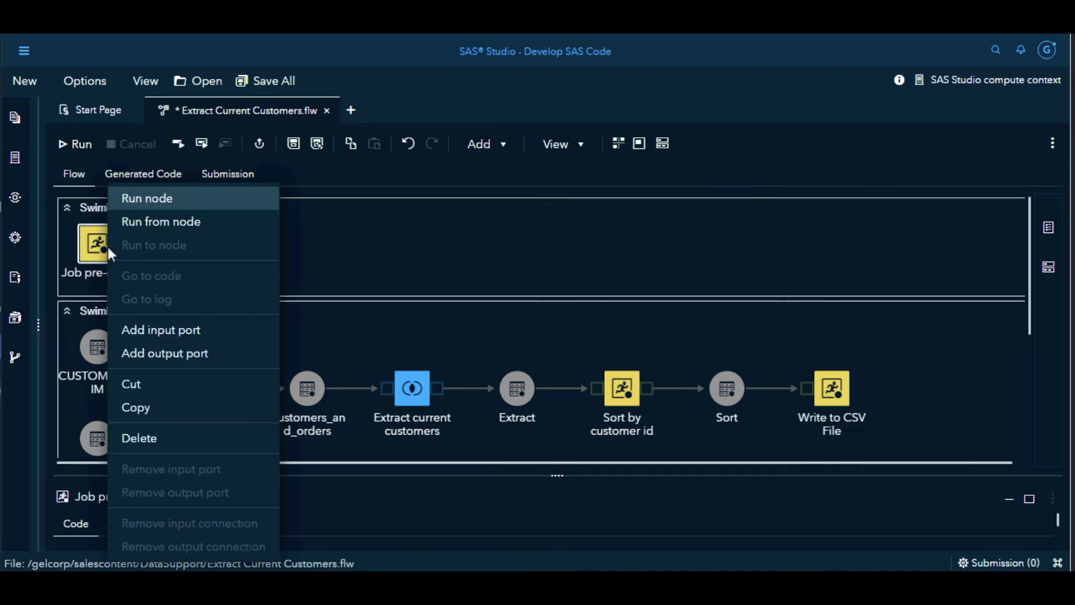
left_click(150, 201)
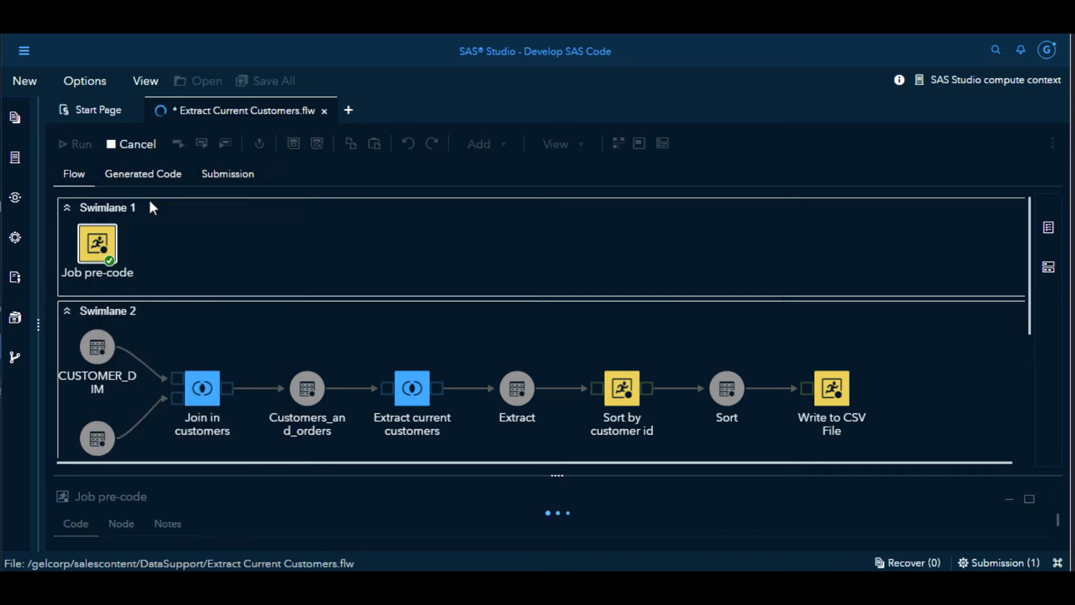
left_click(200, 393)
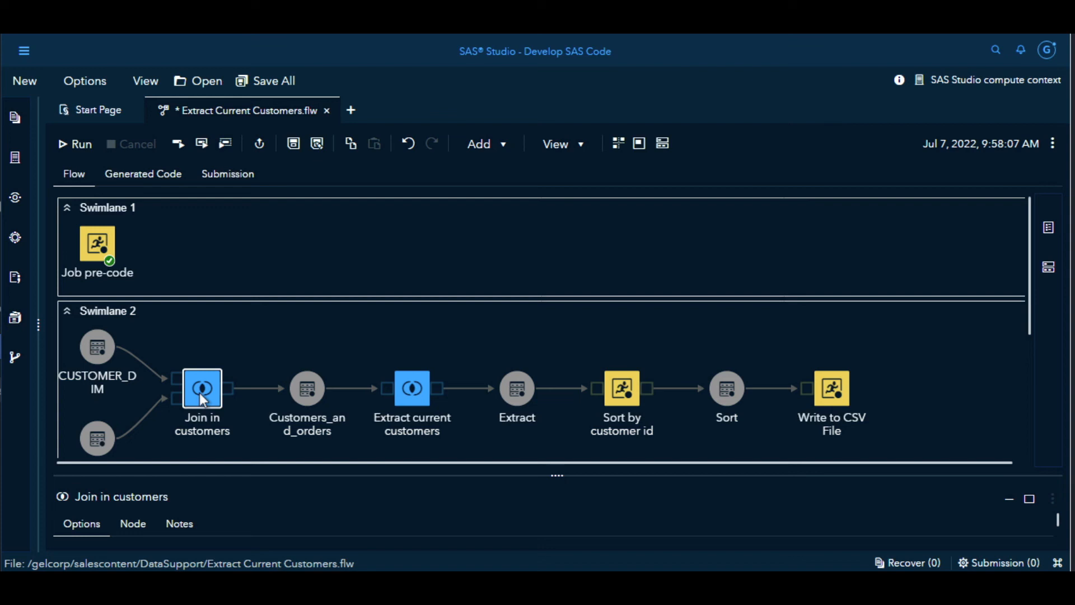
Review the join columns and Sort by customer id code, then collapse Swimlane 1.
mouse_move(555, 477)
left_mouse_down()
mouse_move(559, 323)
mouse_move(558, 440)
left_mouse_up()
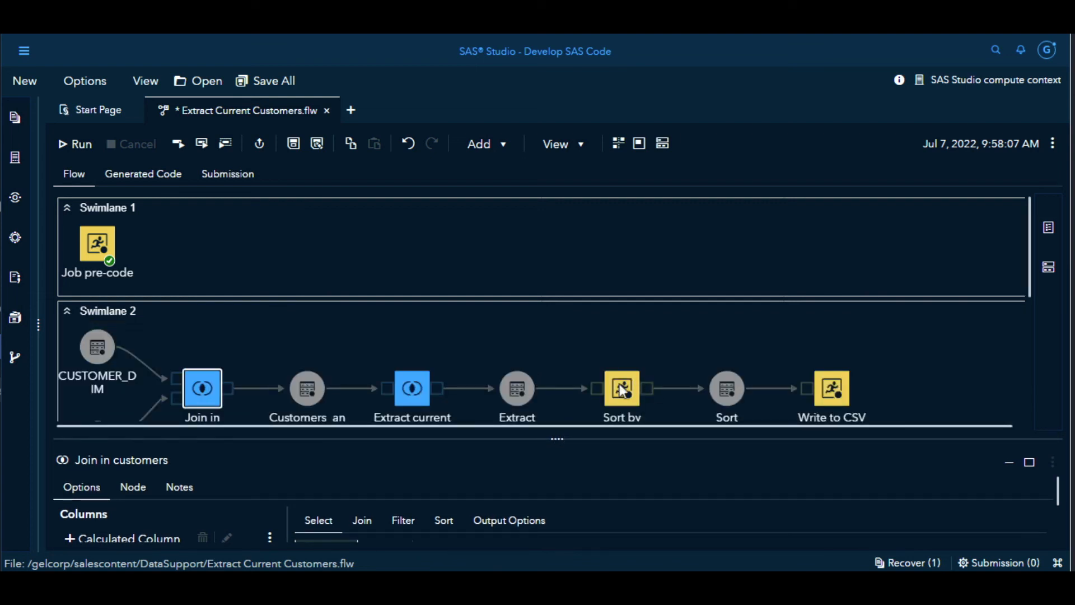
left_click(626, 388)
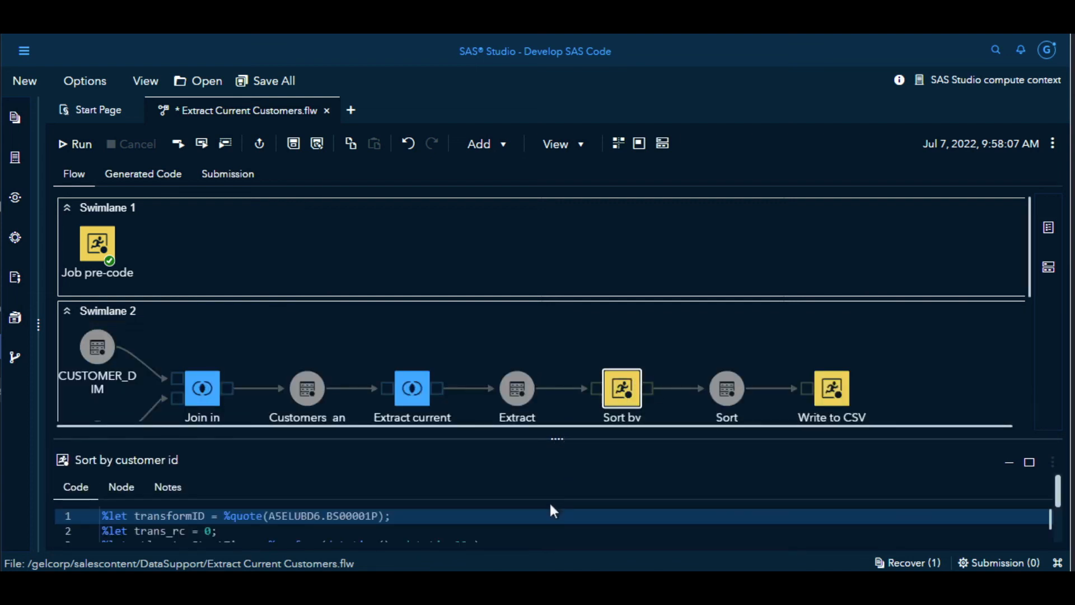
left_click_drag(560, 439, 563, 320)
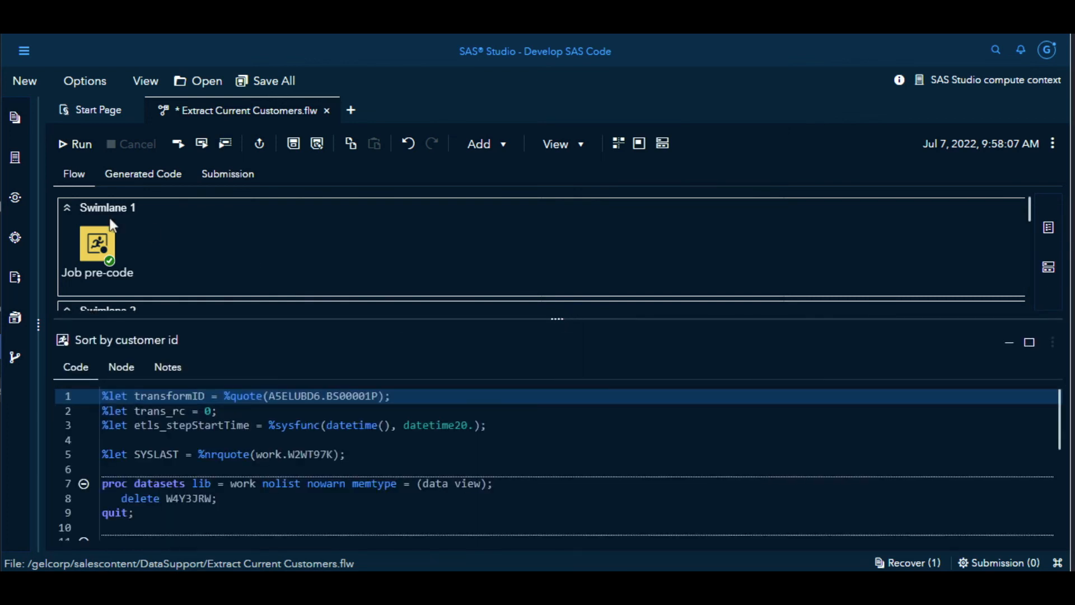
left_click(68, 209)
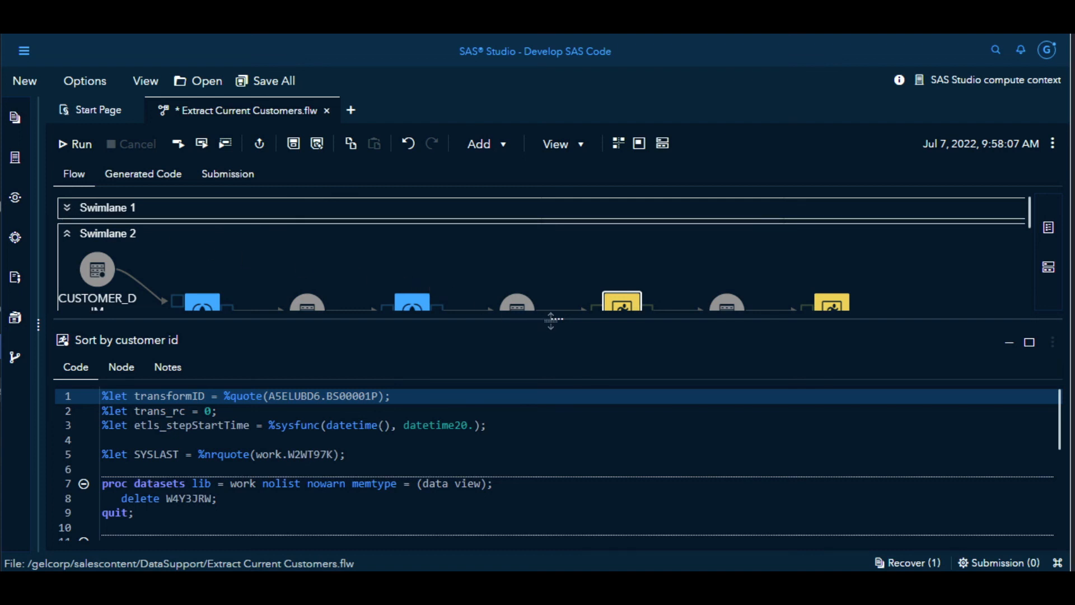
left_click_drag(550, 322, 555, 465)
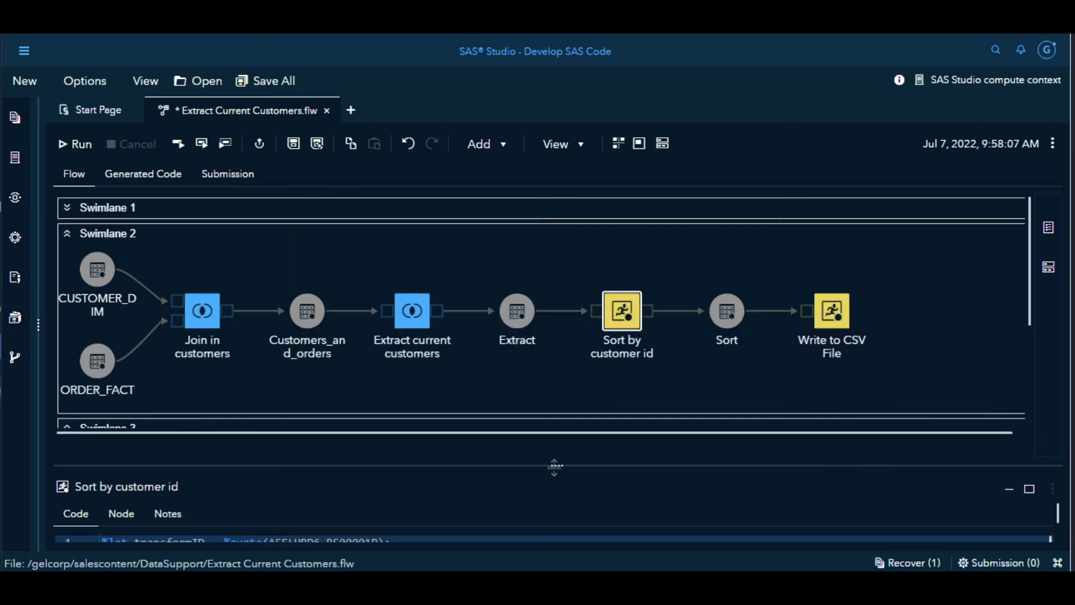
Run Swimlane 2 so its join, extract, sort and CSV steps all complete.
right_click(319, 269)
left_click(340, 286)
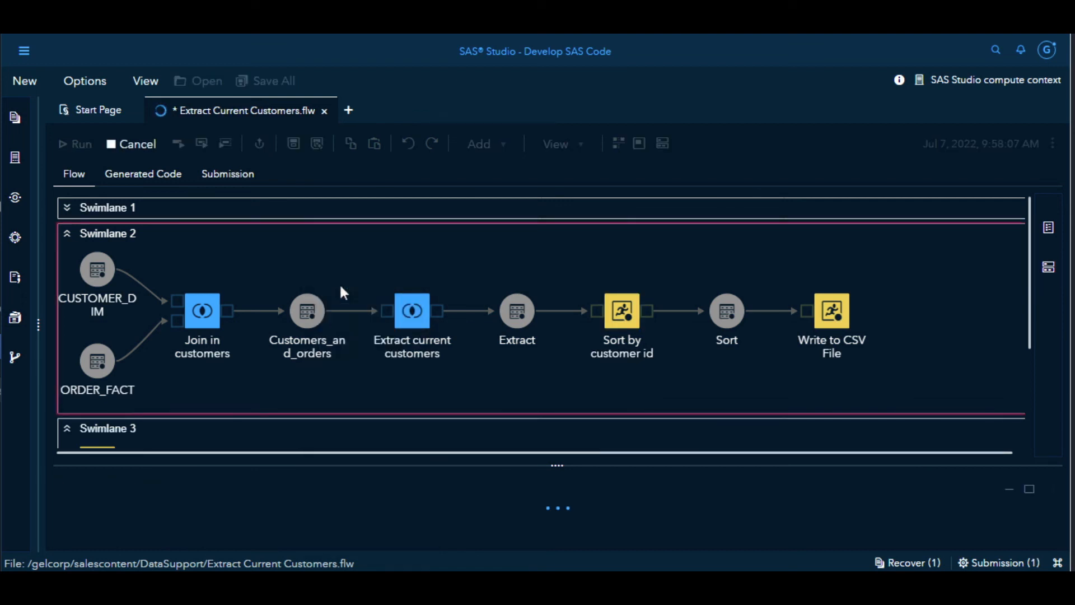